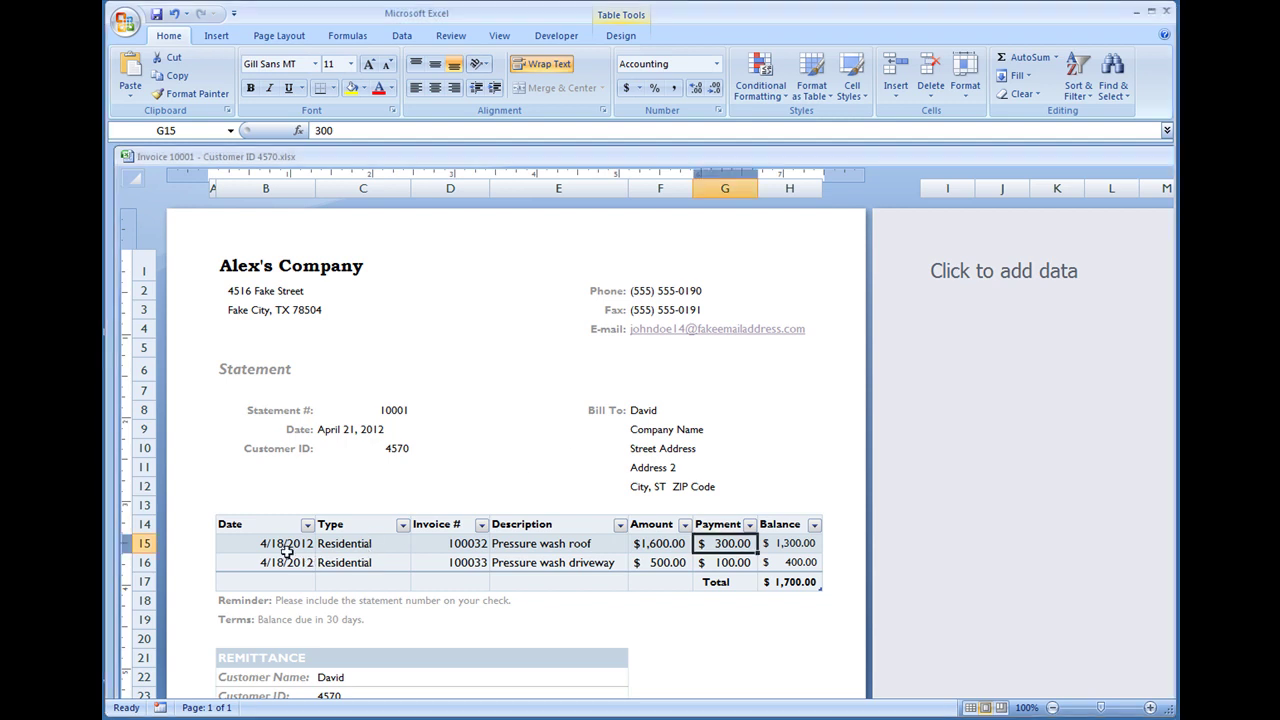
left_click_drag(226, 528, 806, 572)
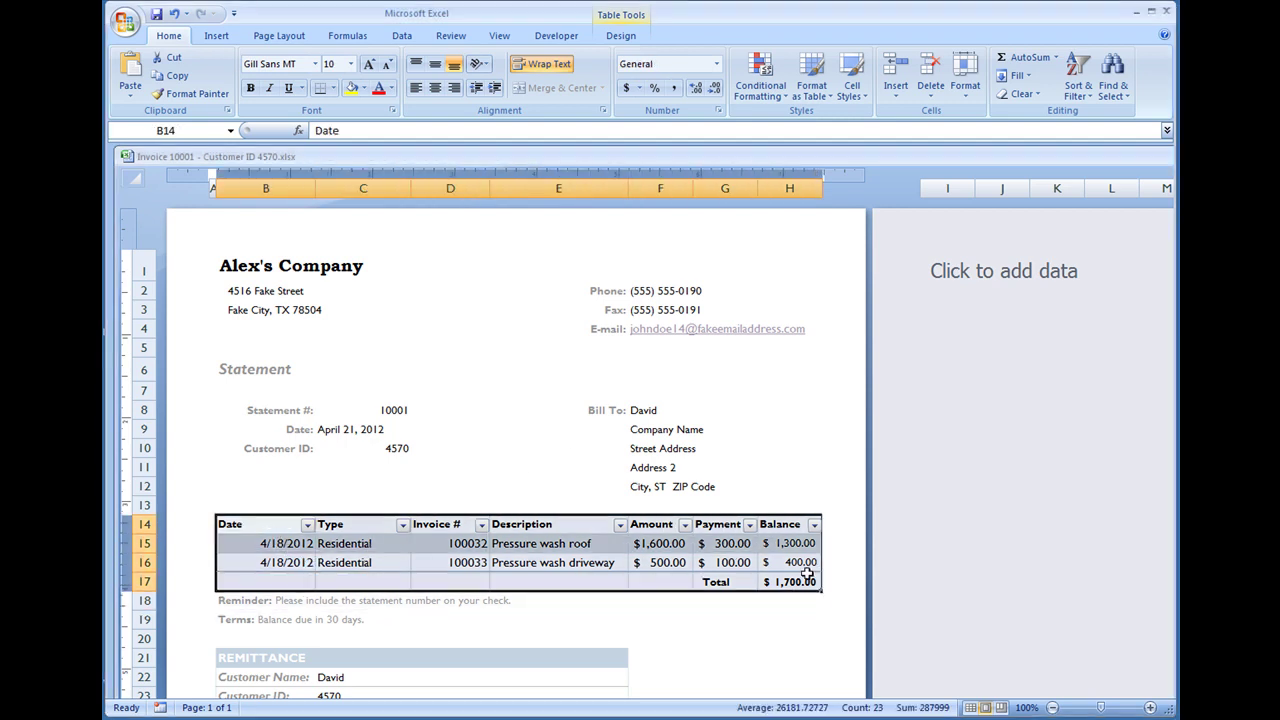
left_click_drag(735, 528, 735, 562)
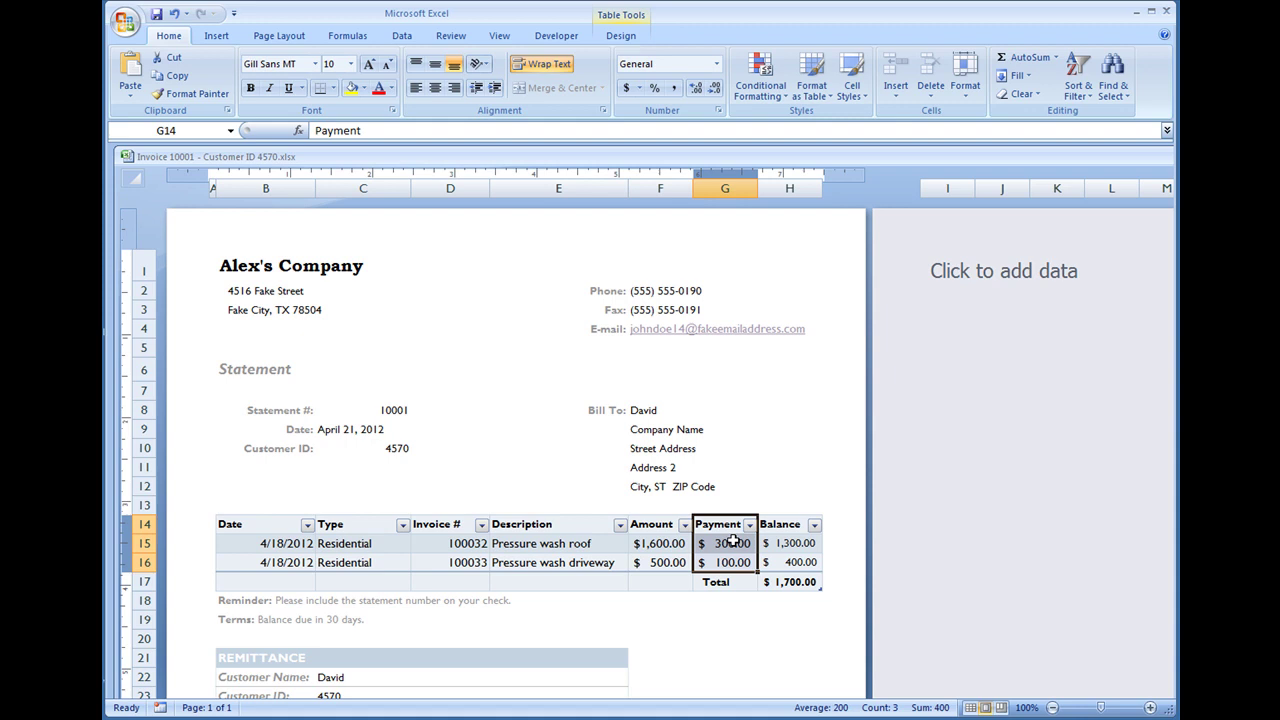
left_click(730, 528)
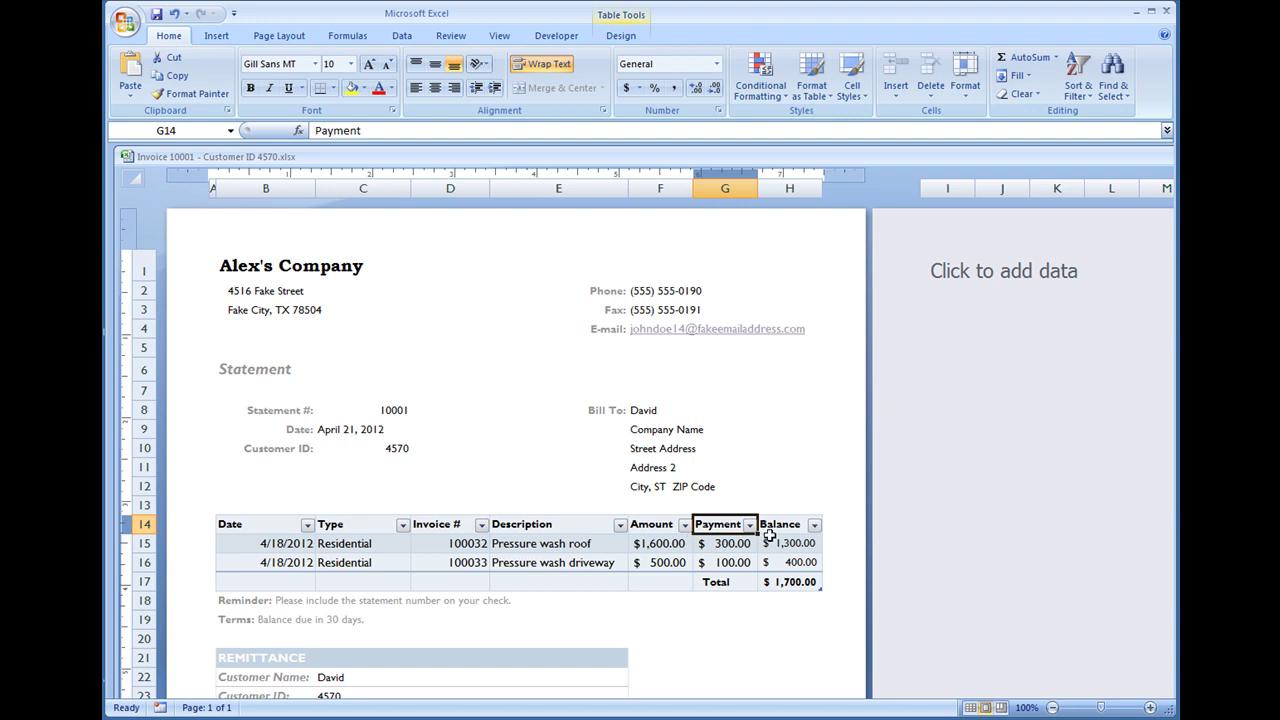
left_click_drag(788, 544, 792, 566)
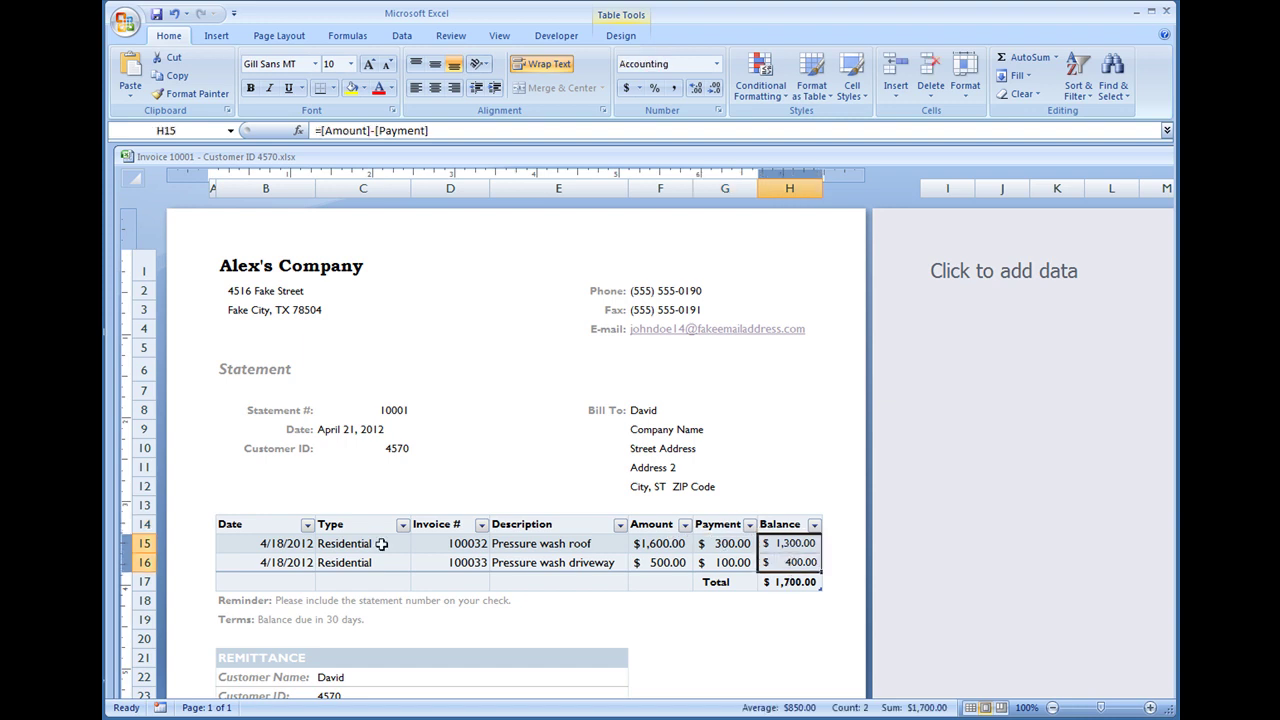
Delete the pressure wash driveway row and clear the Type through Balance cells of the remaining item row.
left_click(144, 562)
right_click(144, 562)
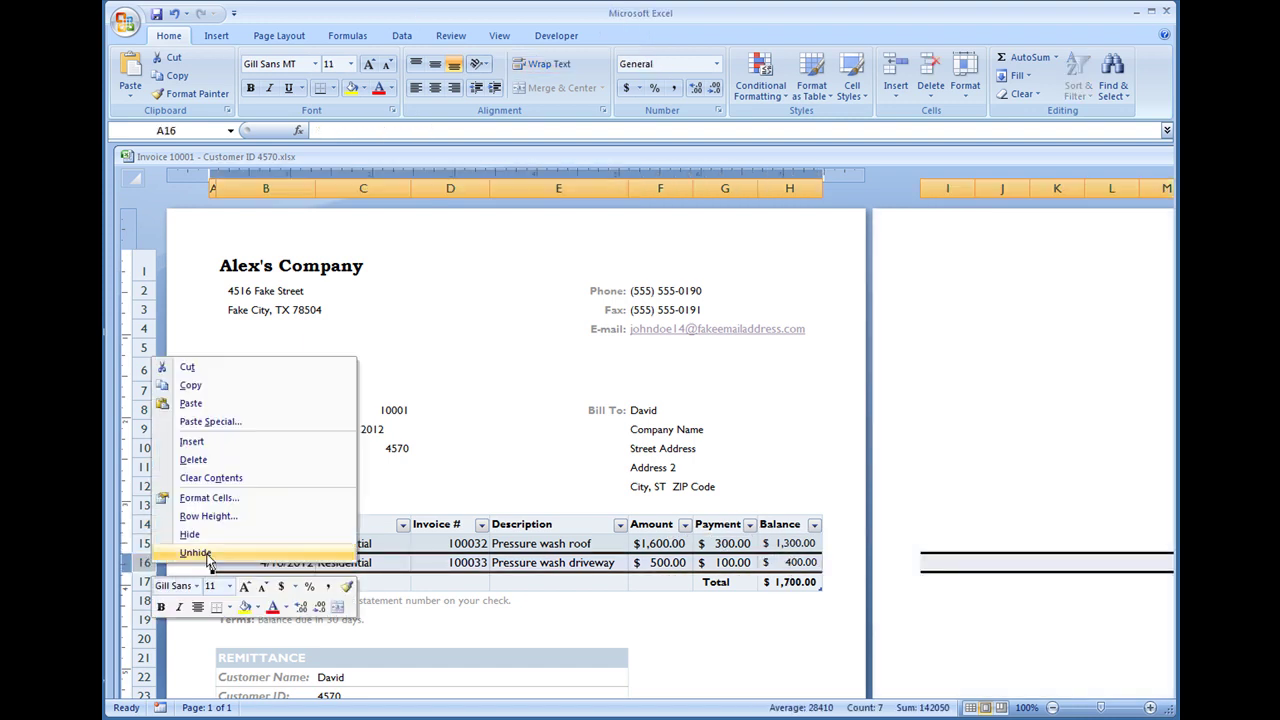
left_click(230, 462)
left_click_drag(797, 545, 356, 543)
key("Delete")
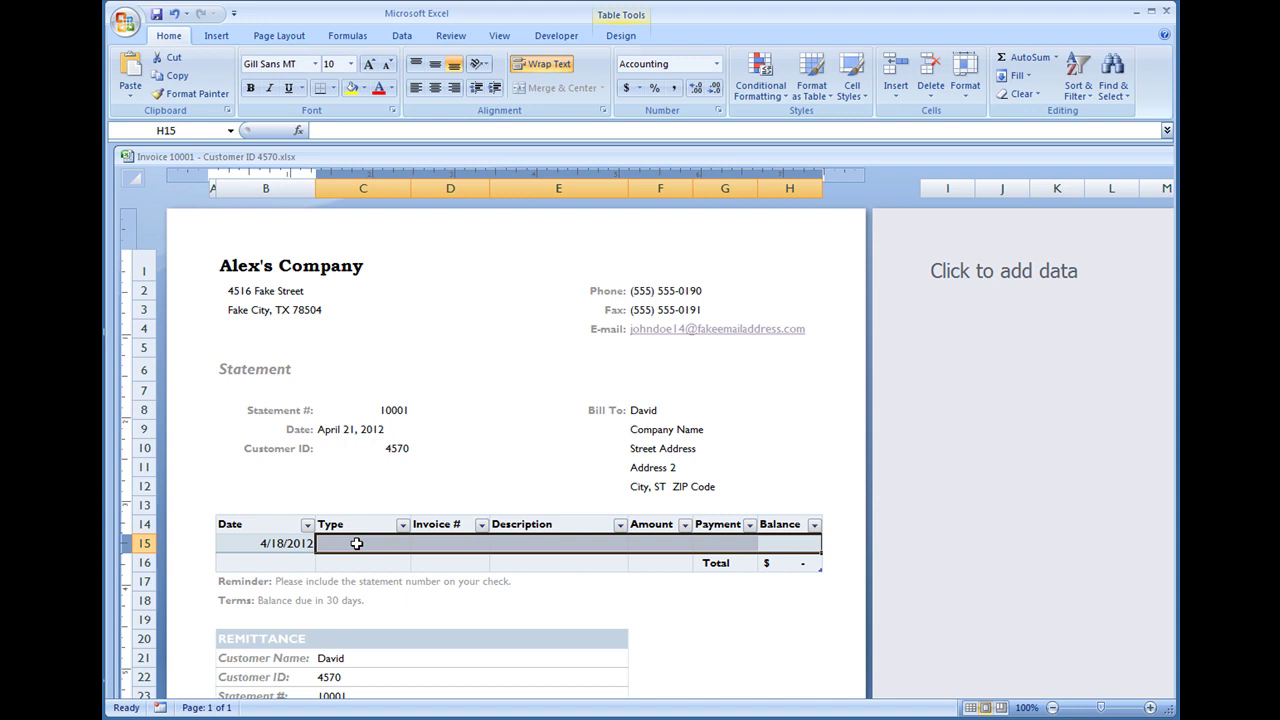
key("Right")
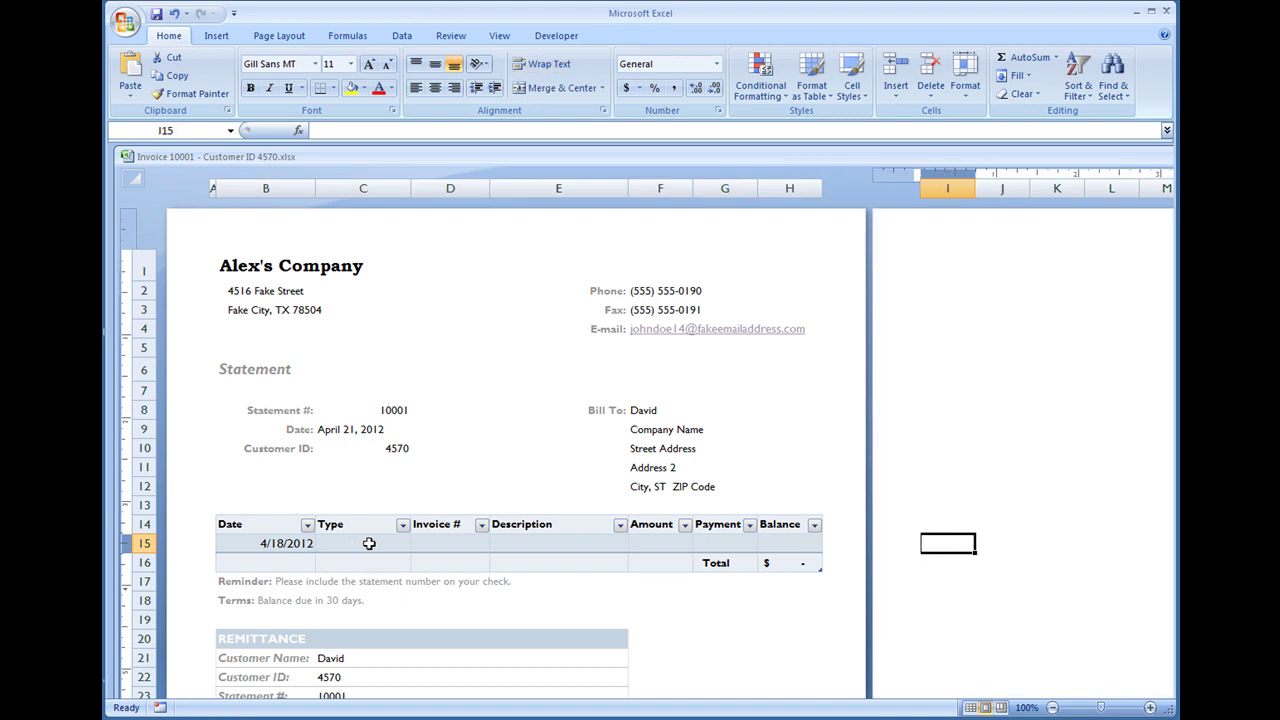
Rename the Payment column header in the statement table to Quantity.
left_click(718, 528)
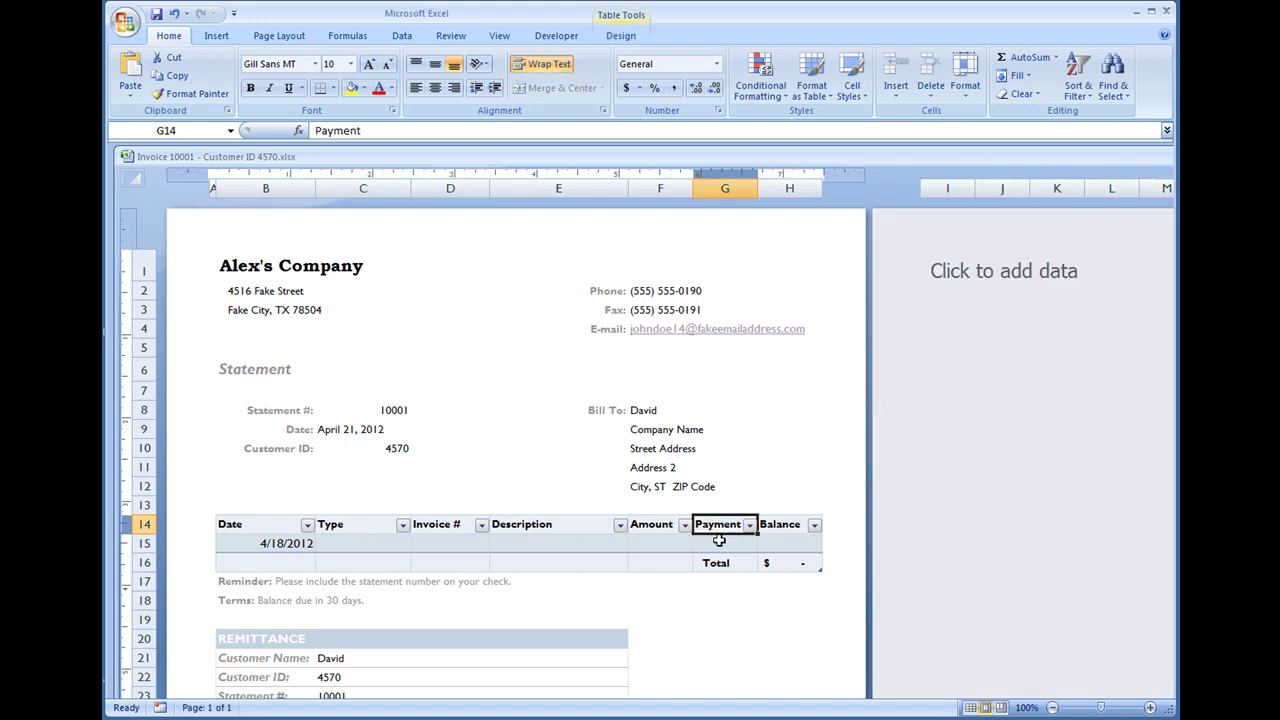
type("Quantiy")
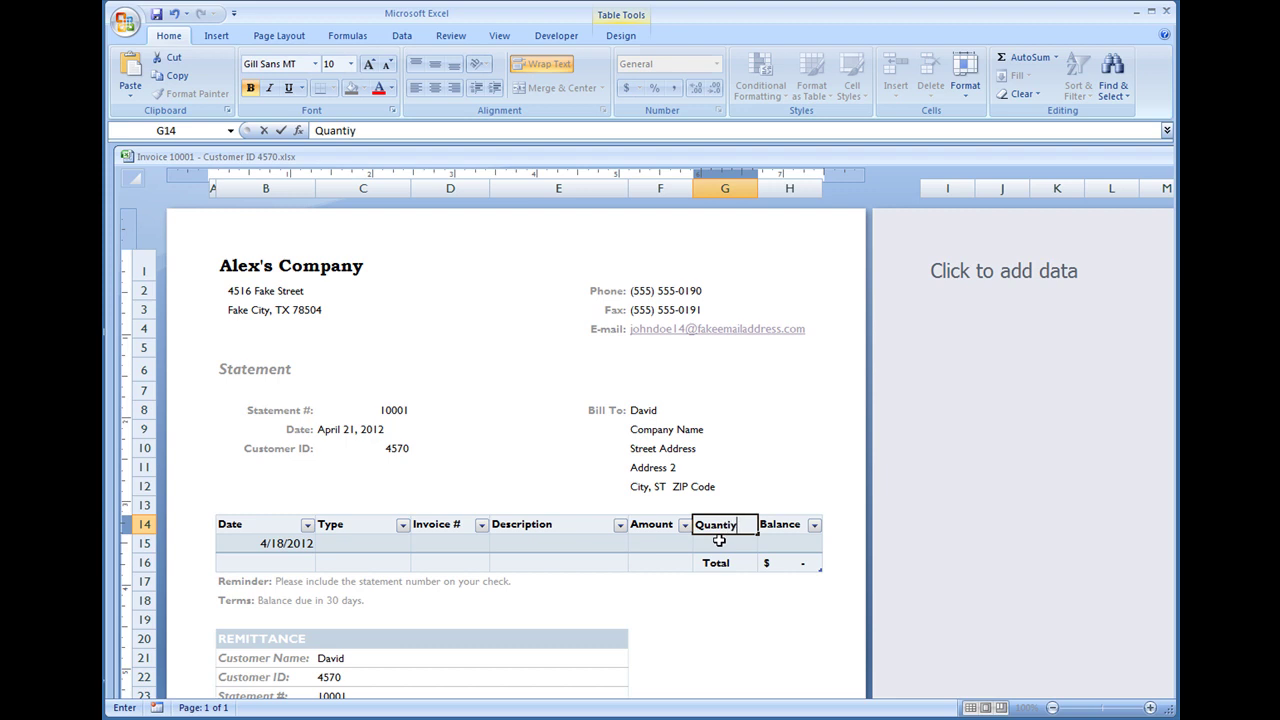
key("BackSpace")
key("BackSpace")
type("ity")
key("Return")
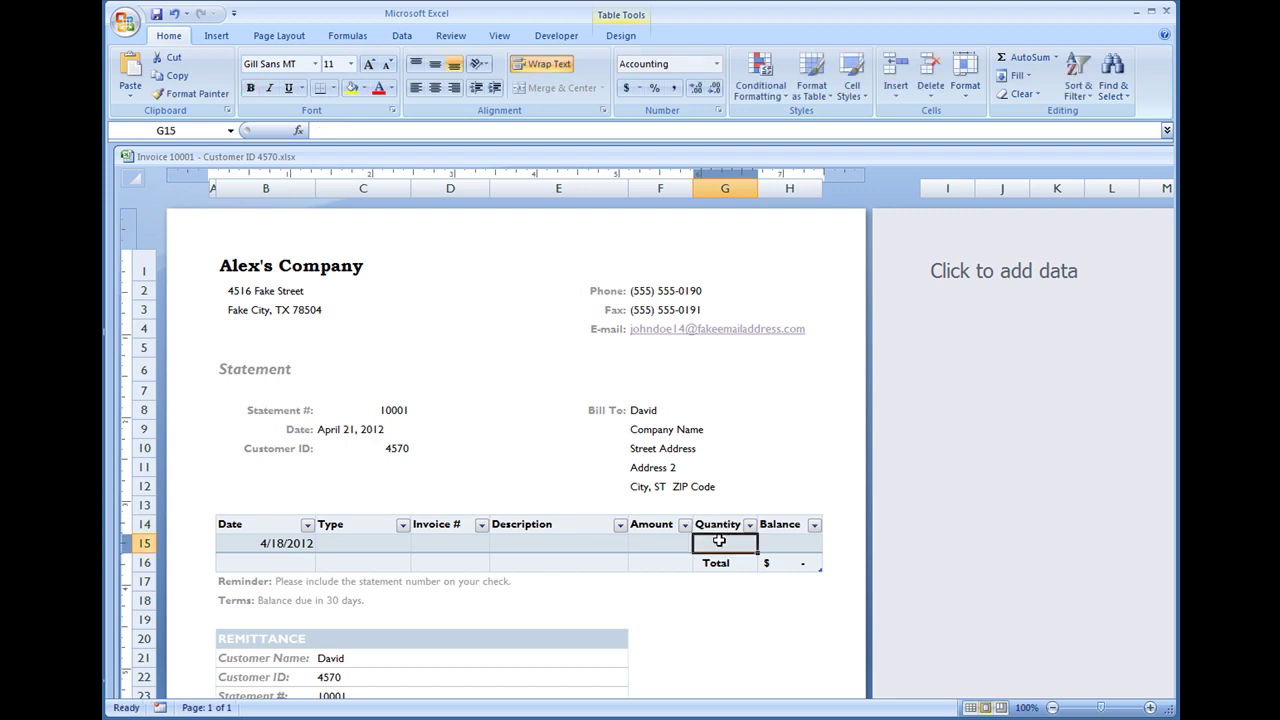
Change the format of the cell below the Quantity header to the Number category.
right_click(720, 541)
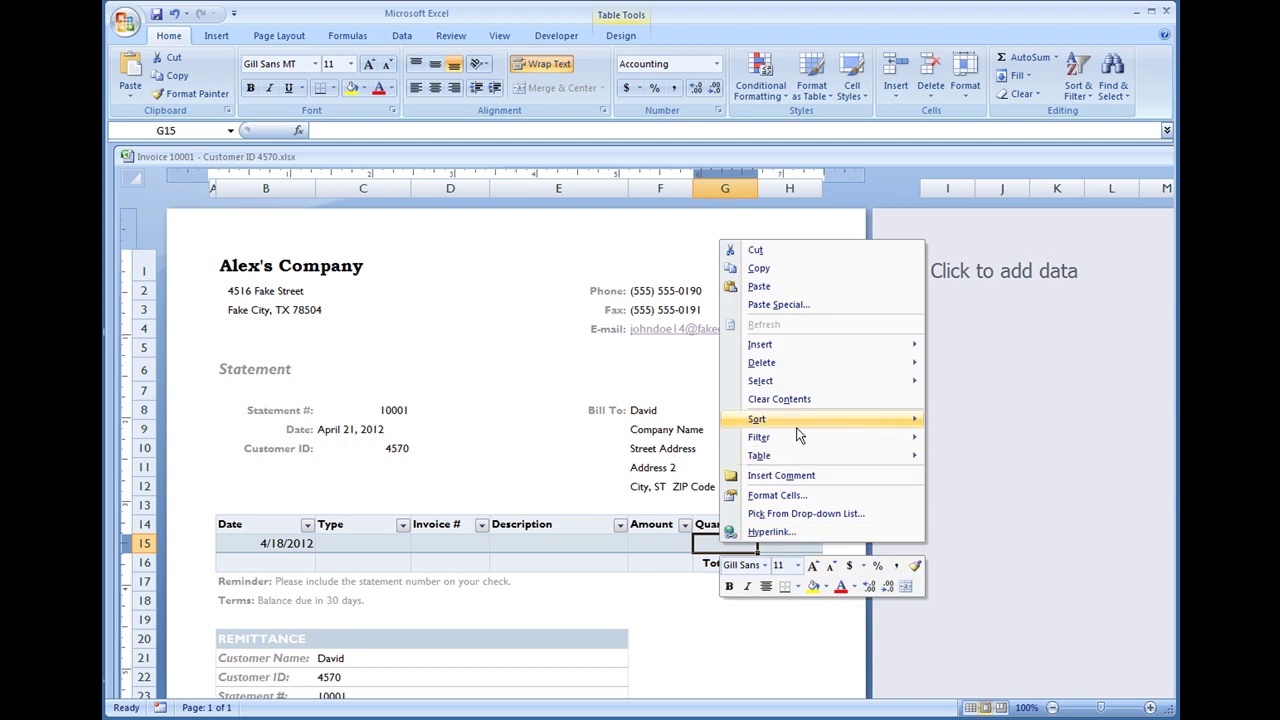
left_click(777, 496)
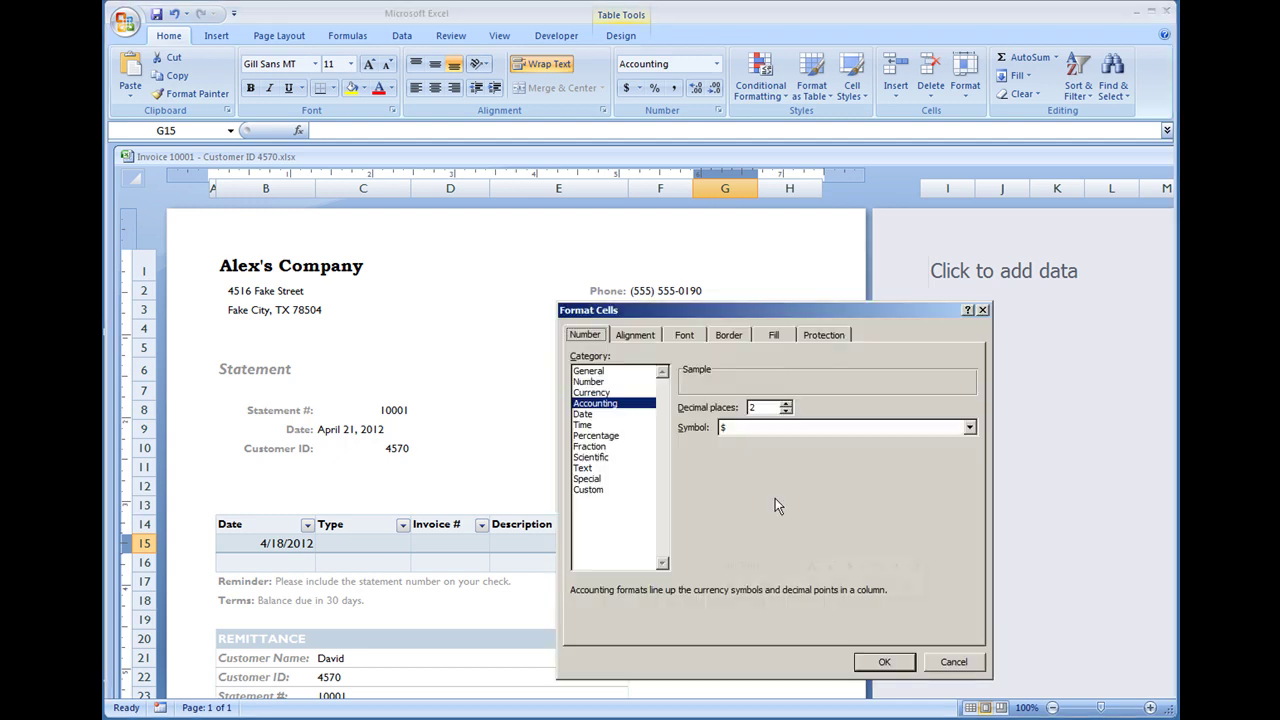
left_click(599, 382)
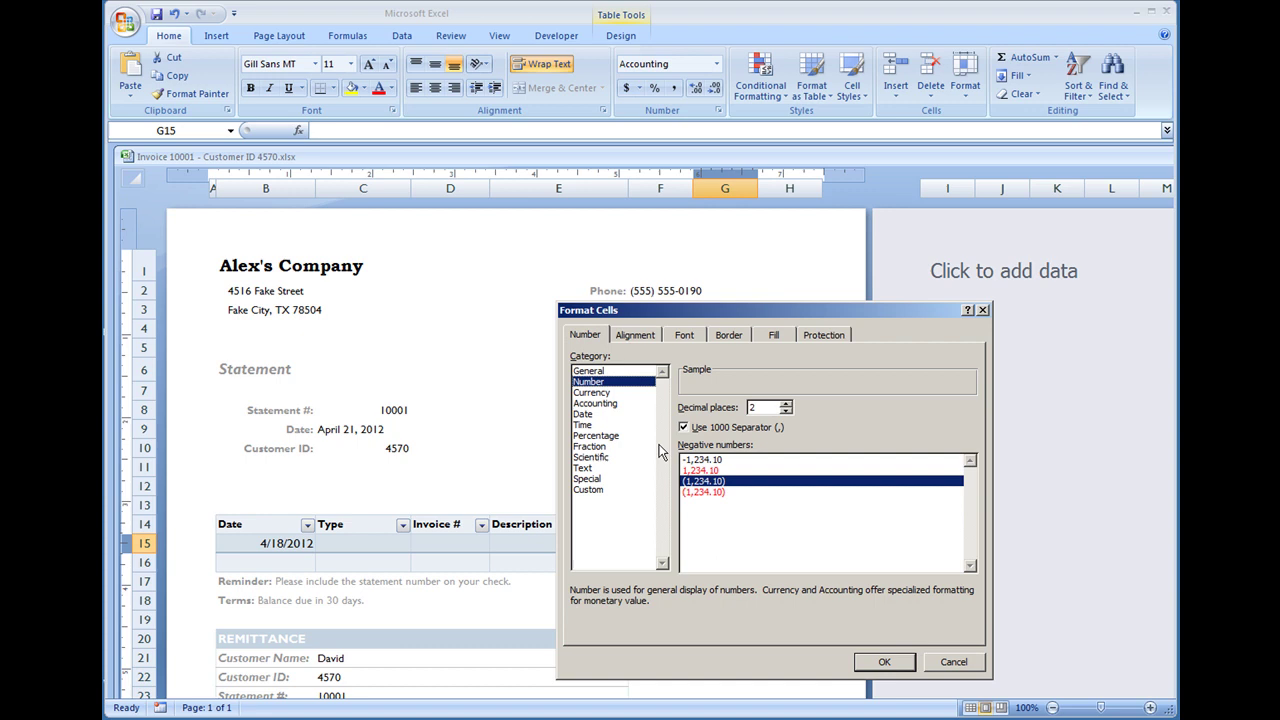
left_click(884, 663)
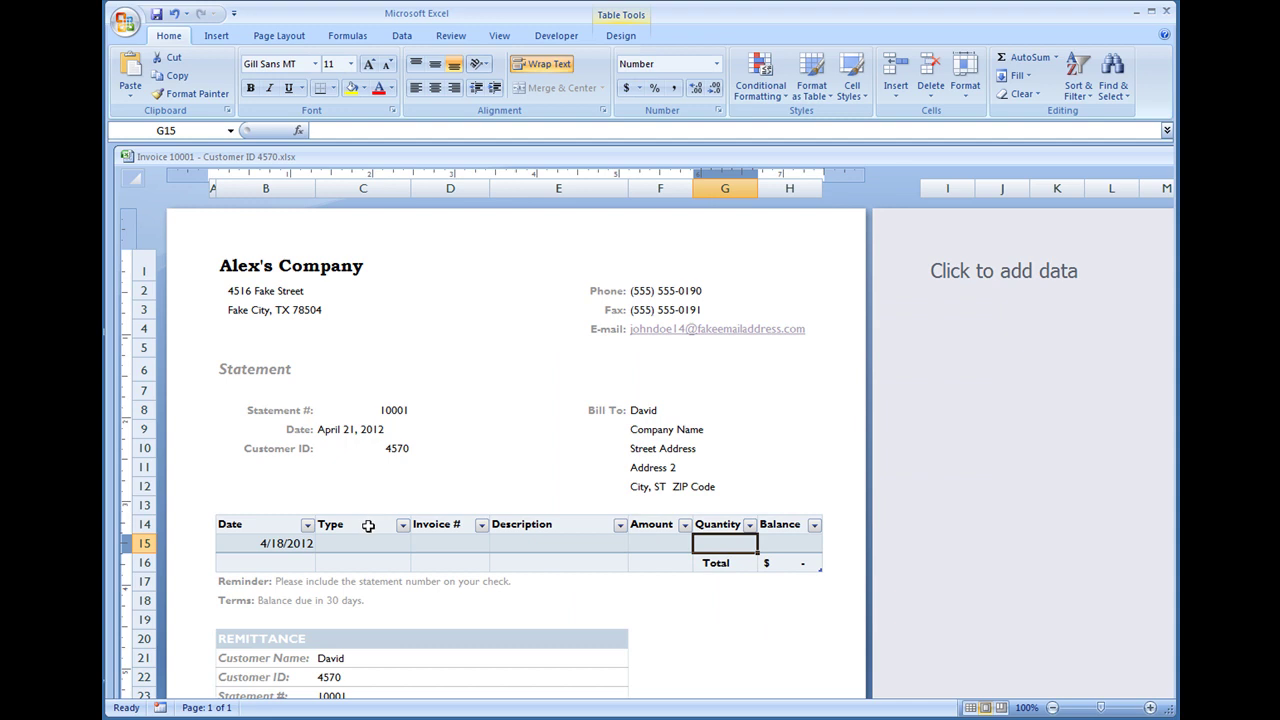
Rename the Invoice # column header in the statement table to Item #.
left_click(368, 526)
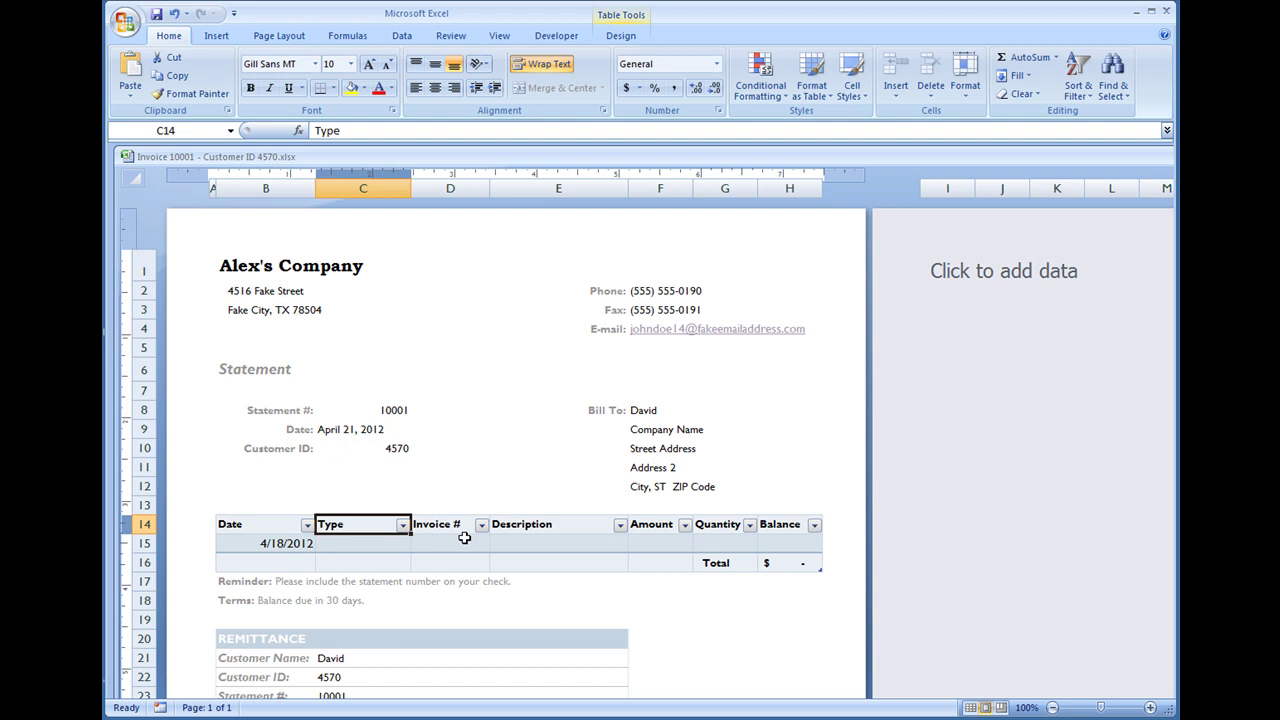
key("Tab")
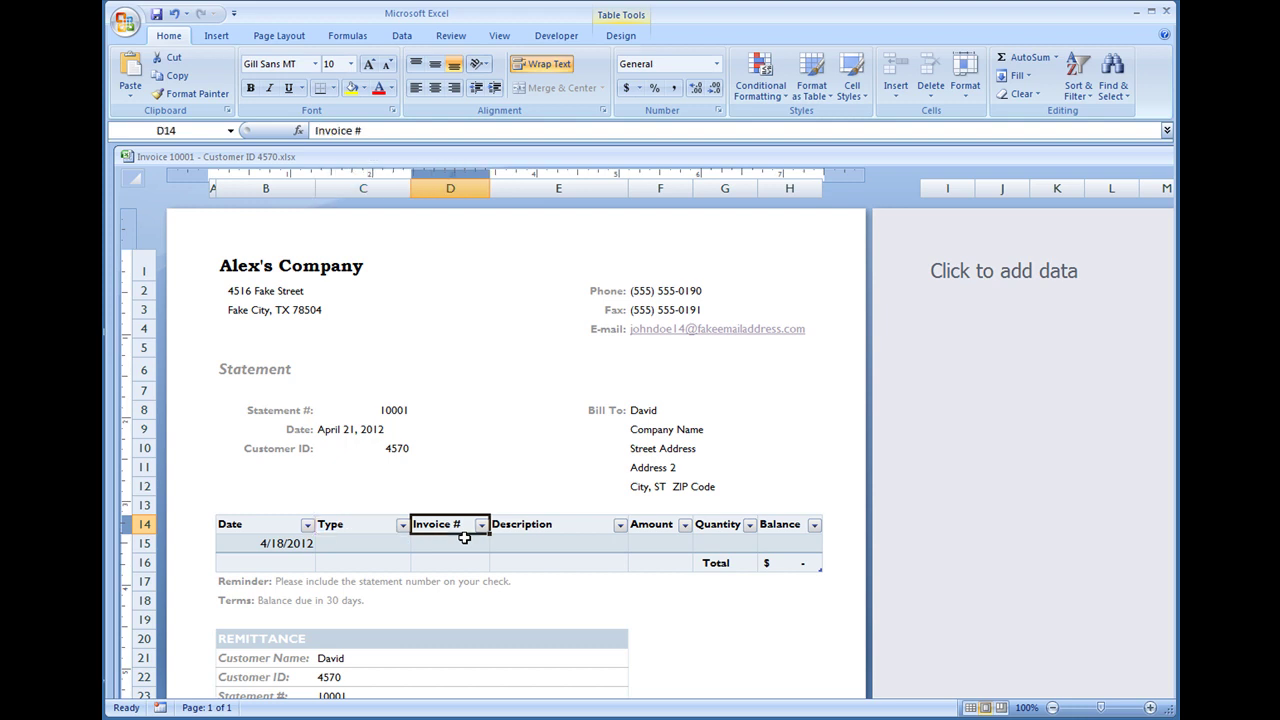
type("Item #")
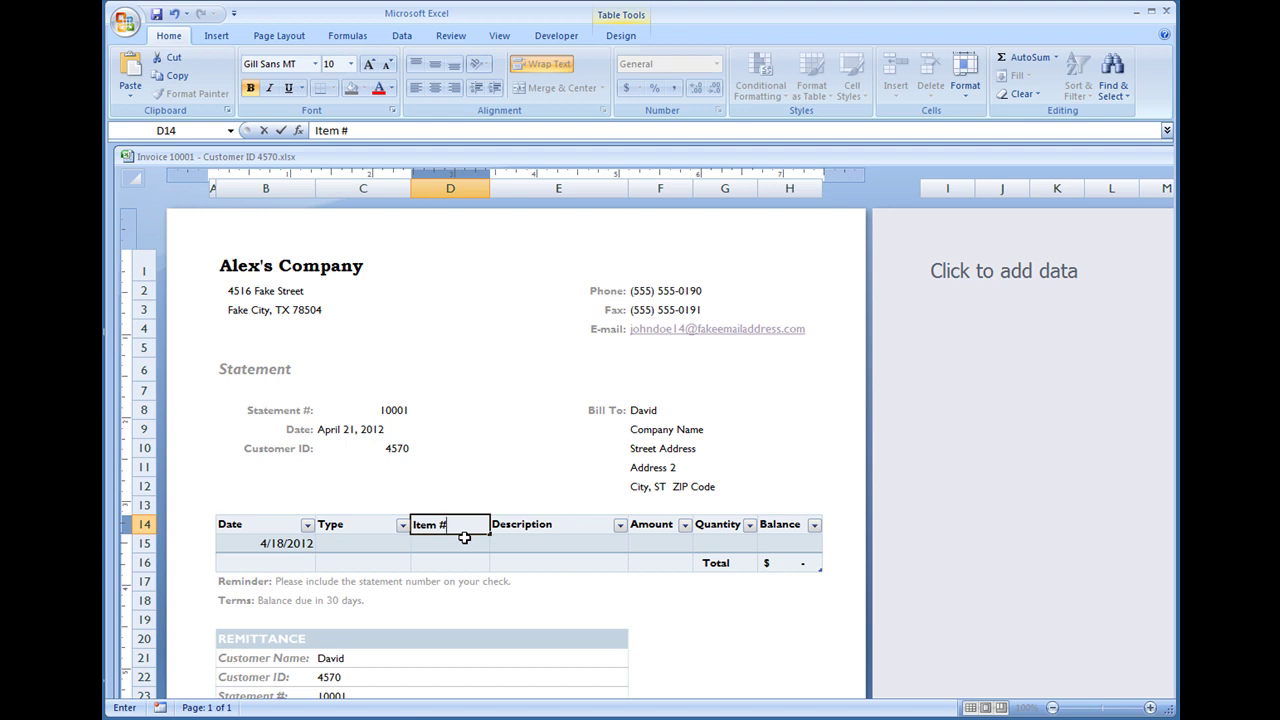
key("Return")
Fill the first item row with type Home Décor, item number 98765 and description Some Item.
key("Left")
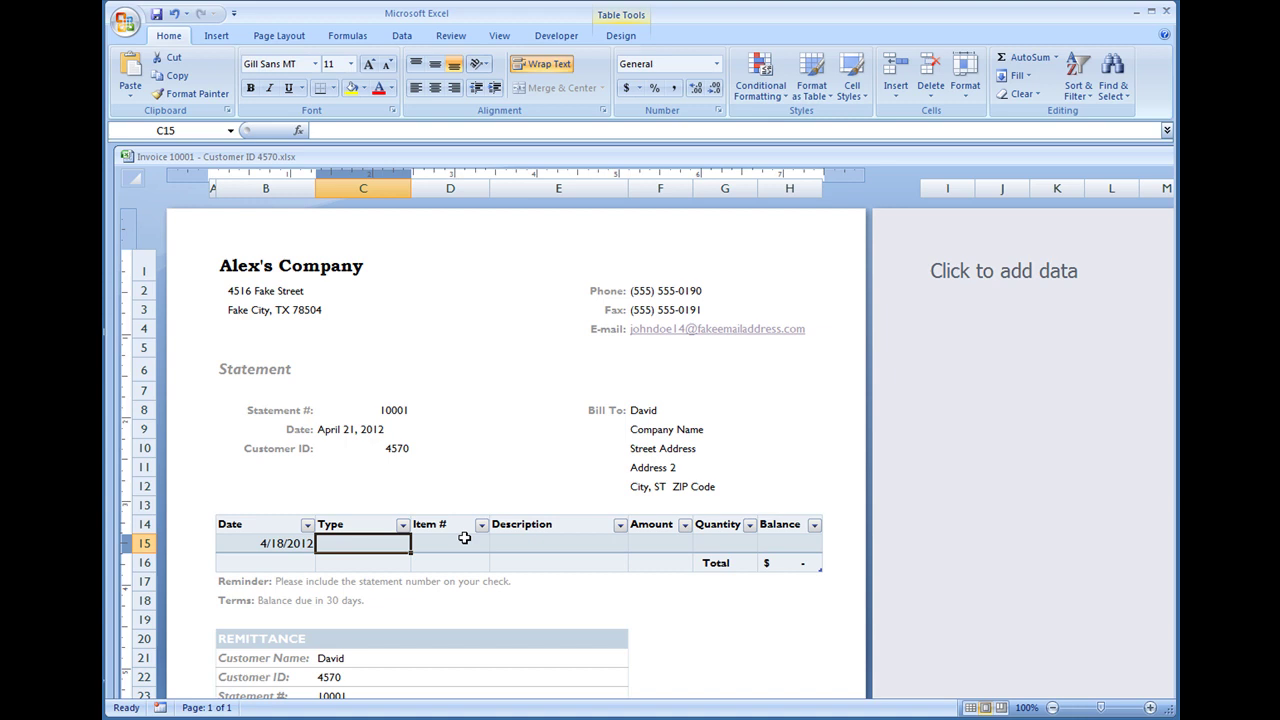
type("Home Decor")
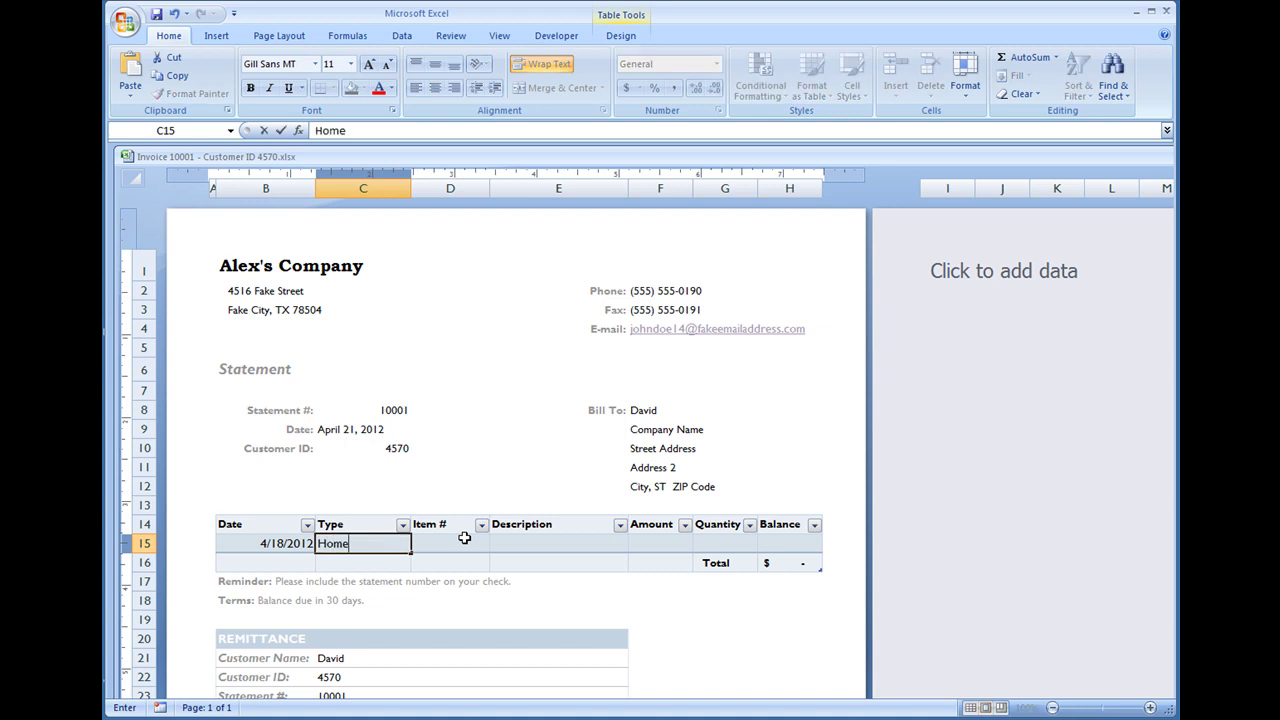
key("Tab")
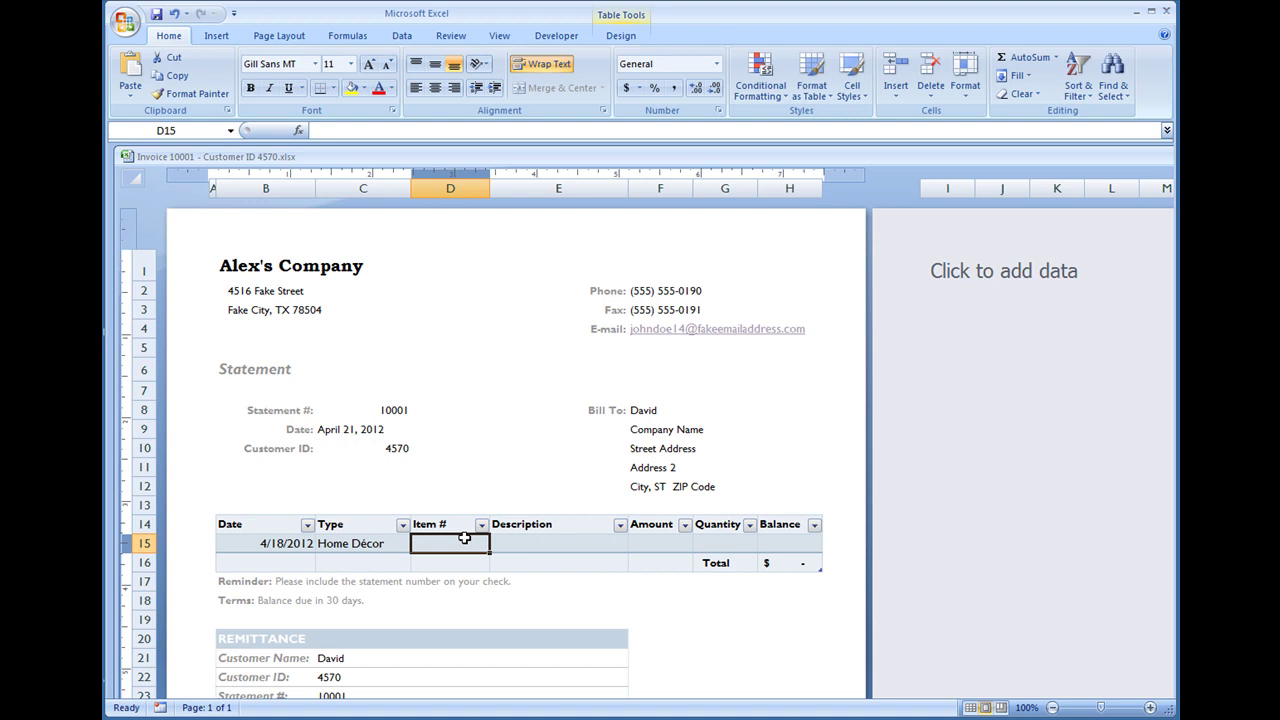
type("98765")
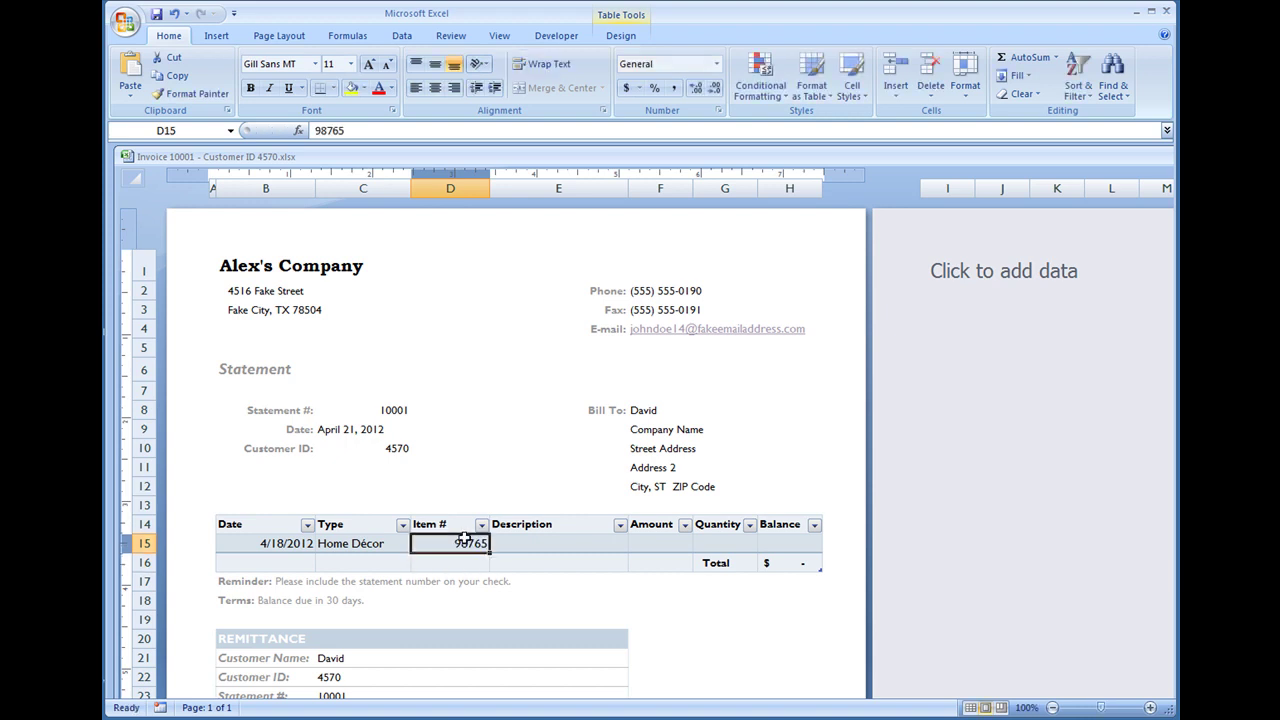
key("Tab")
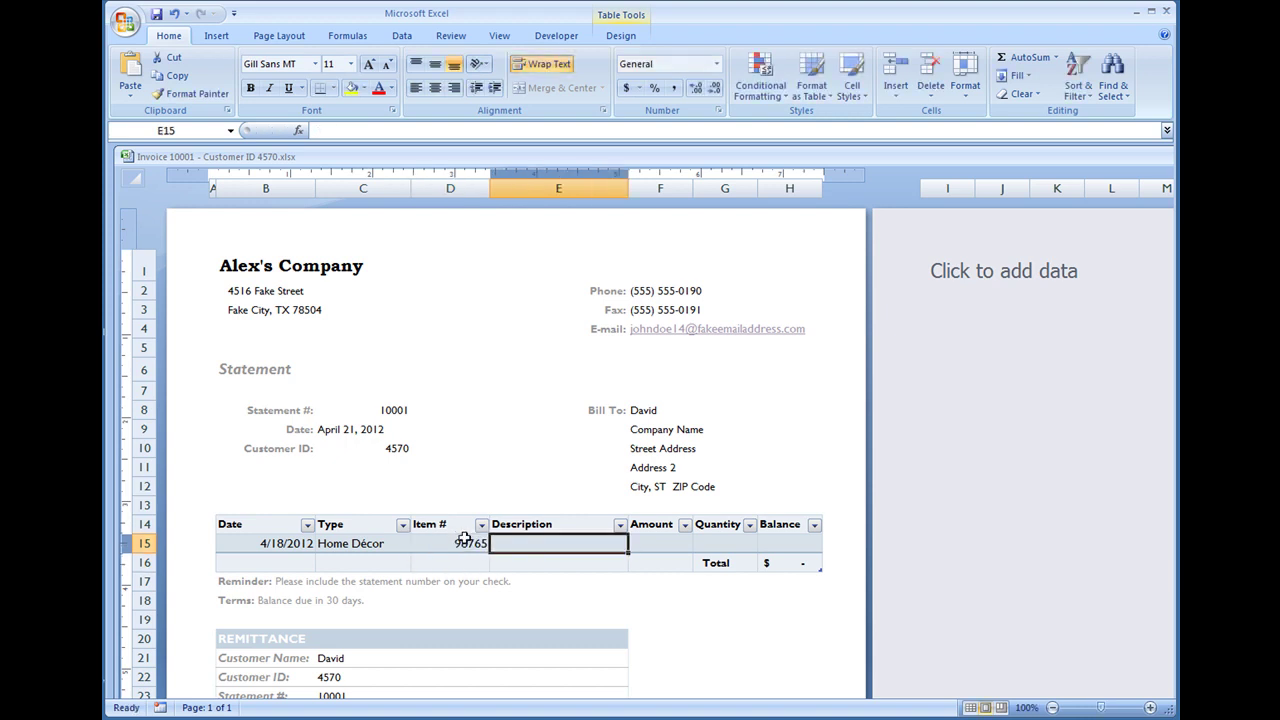
type("Some Item")
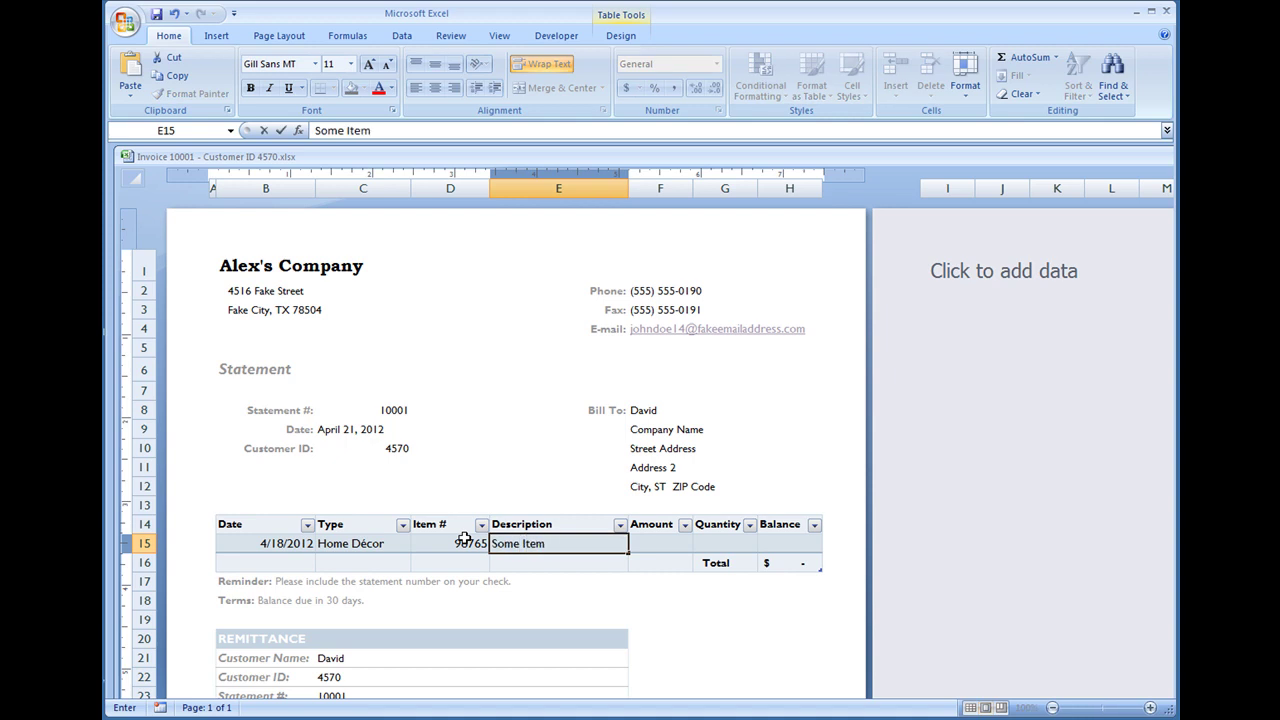
key("Tab")
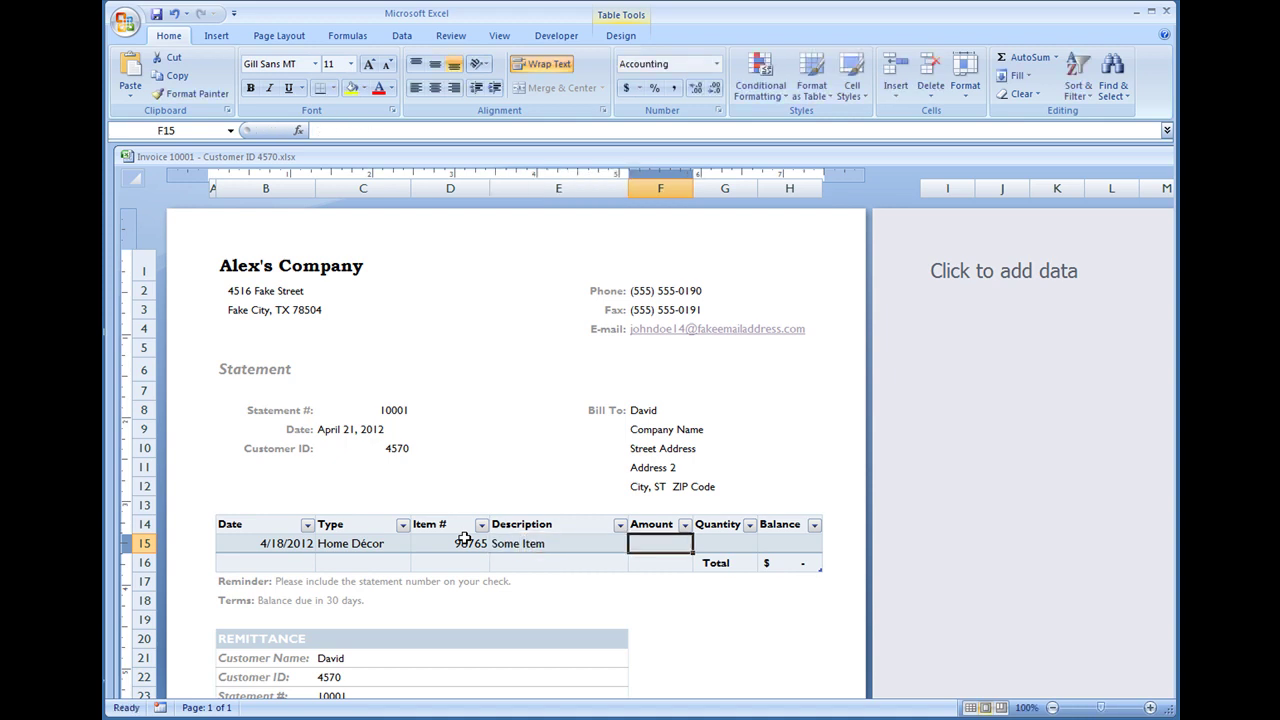
Enter an amount of 4.99 and a quantity of 2 for the first item row.
type("4.99")
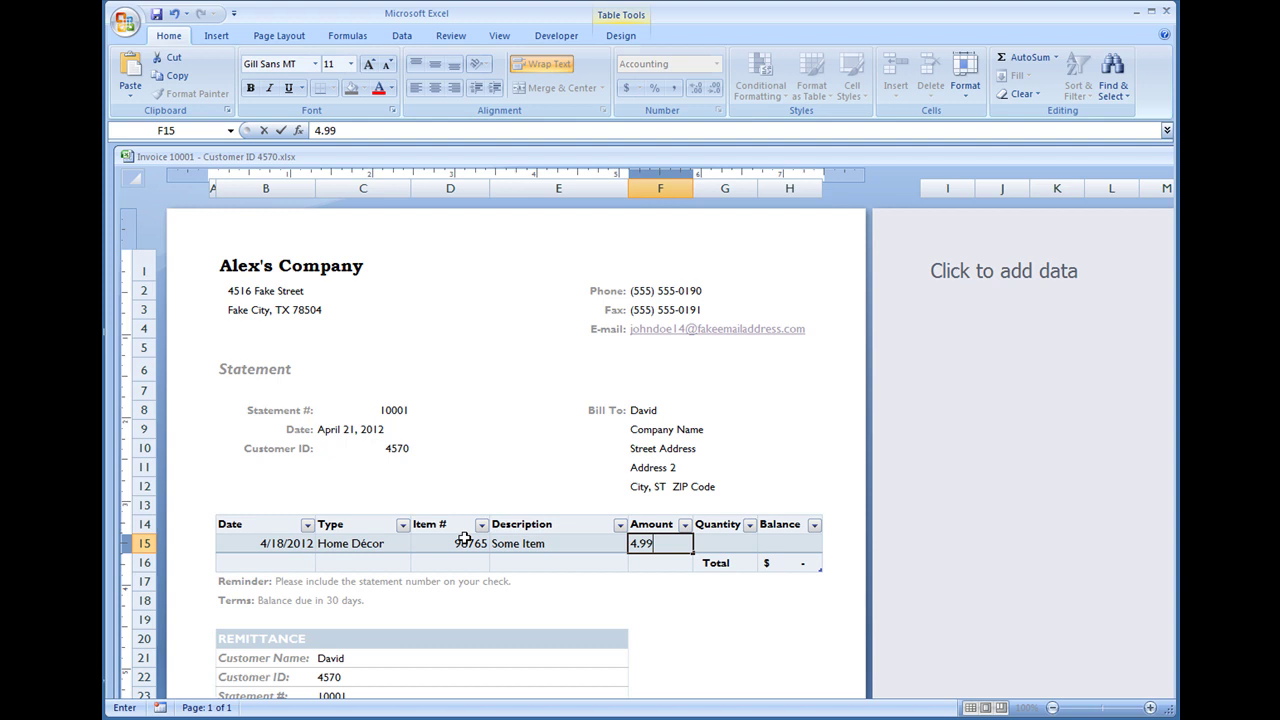
key("Return")
key("Up")
key("Right")
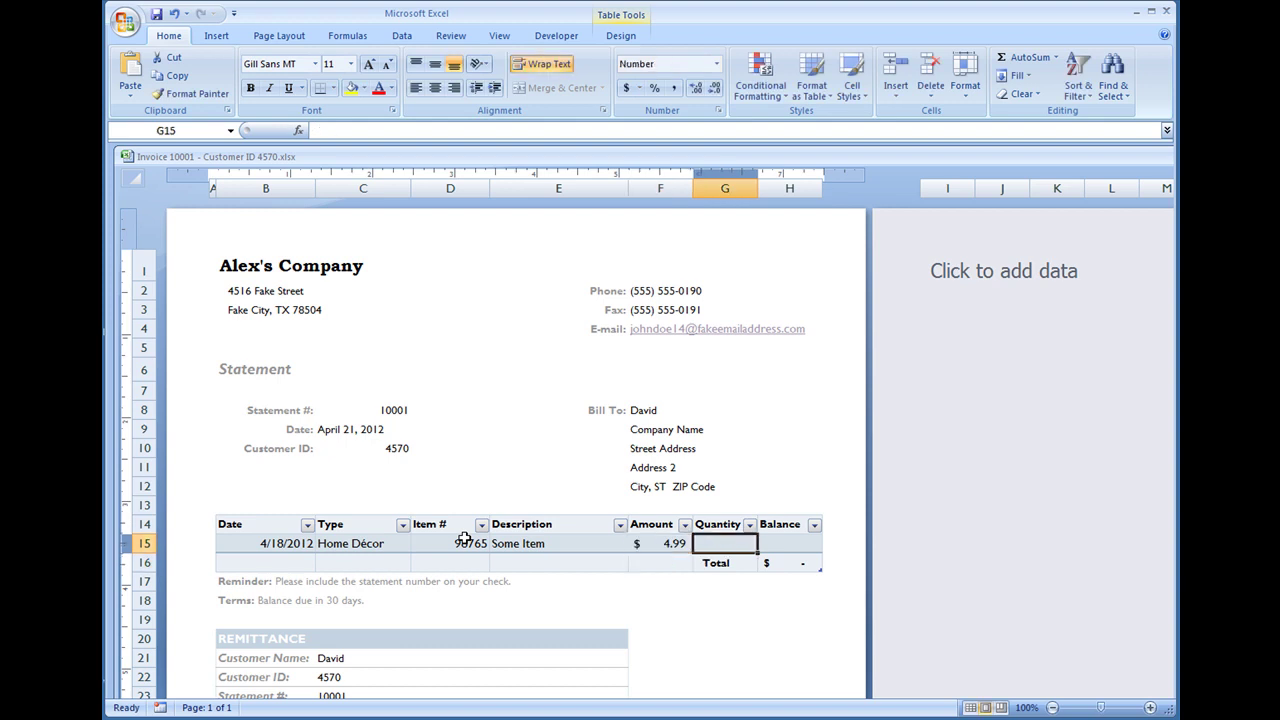
type("2")
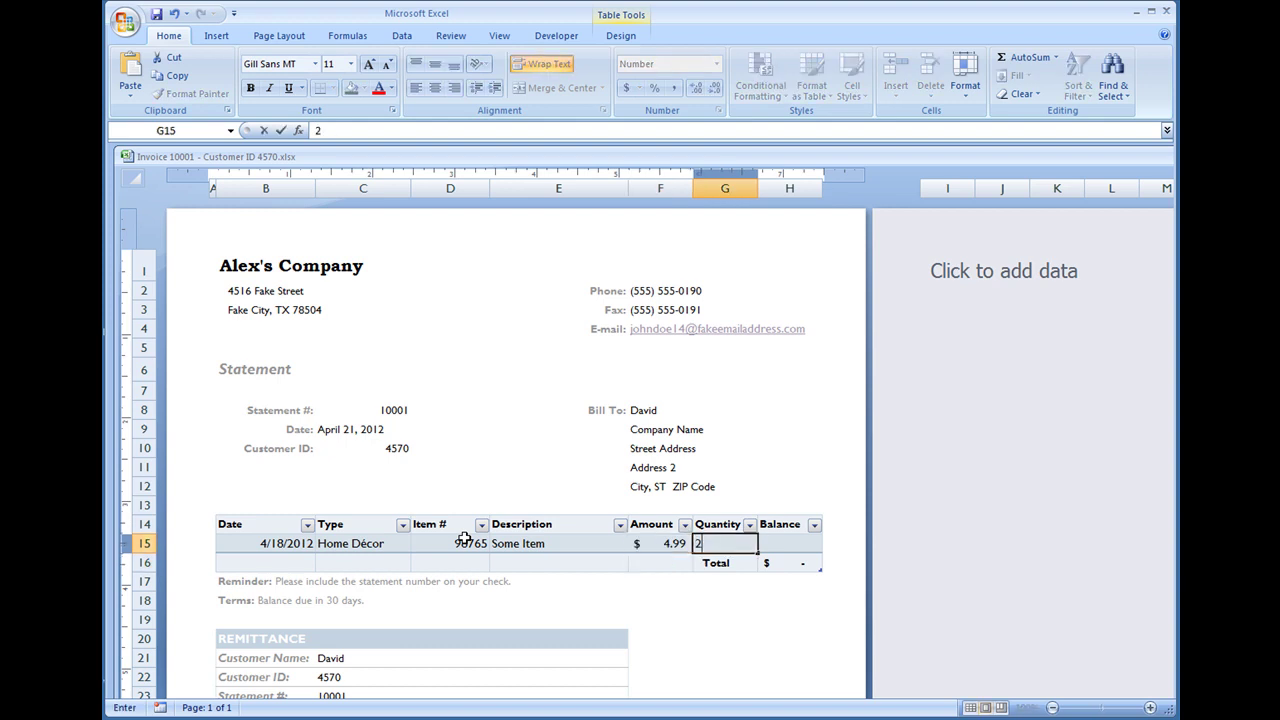
key("Tab")
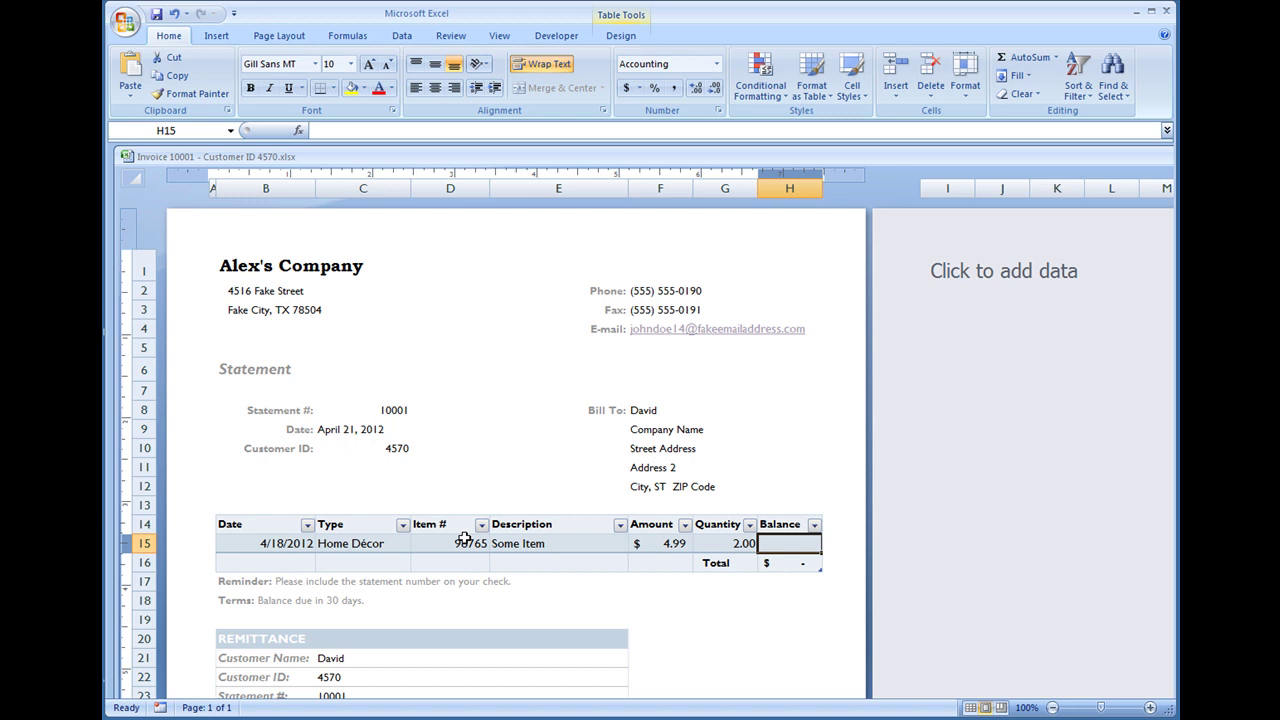
Enter the formula =[Amount]*[Quantity] in the Balance cell of the first item row.
type("=")
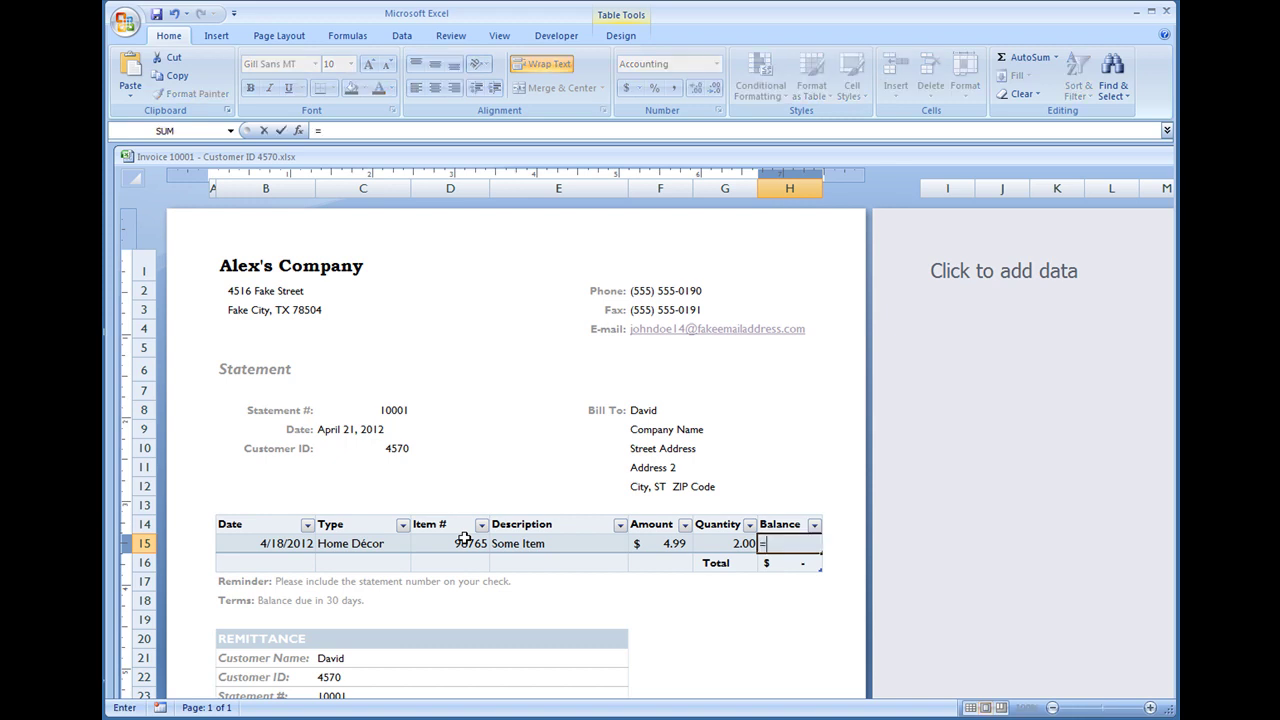
left_click(668, 544)
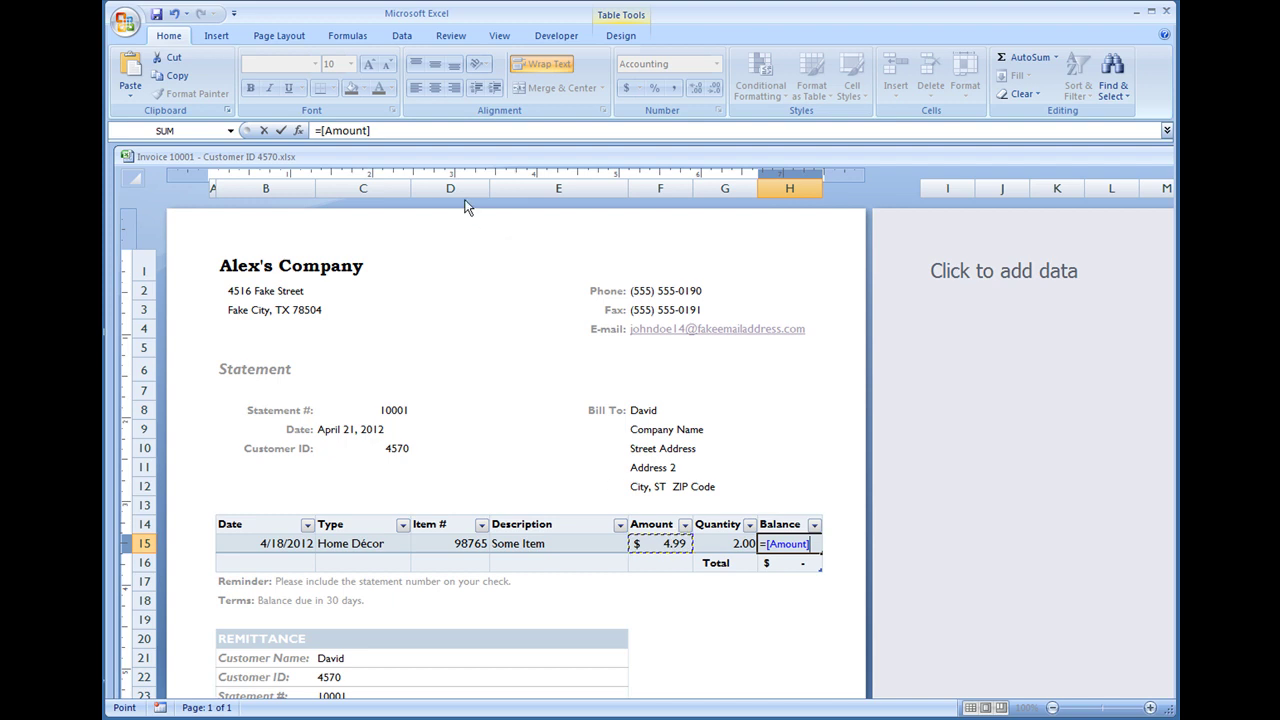
left_click(436, 133)
type("*")
left_click(722, 541)
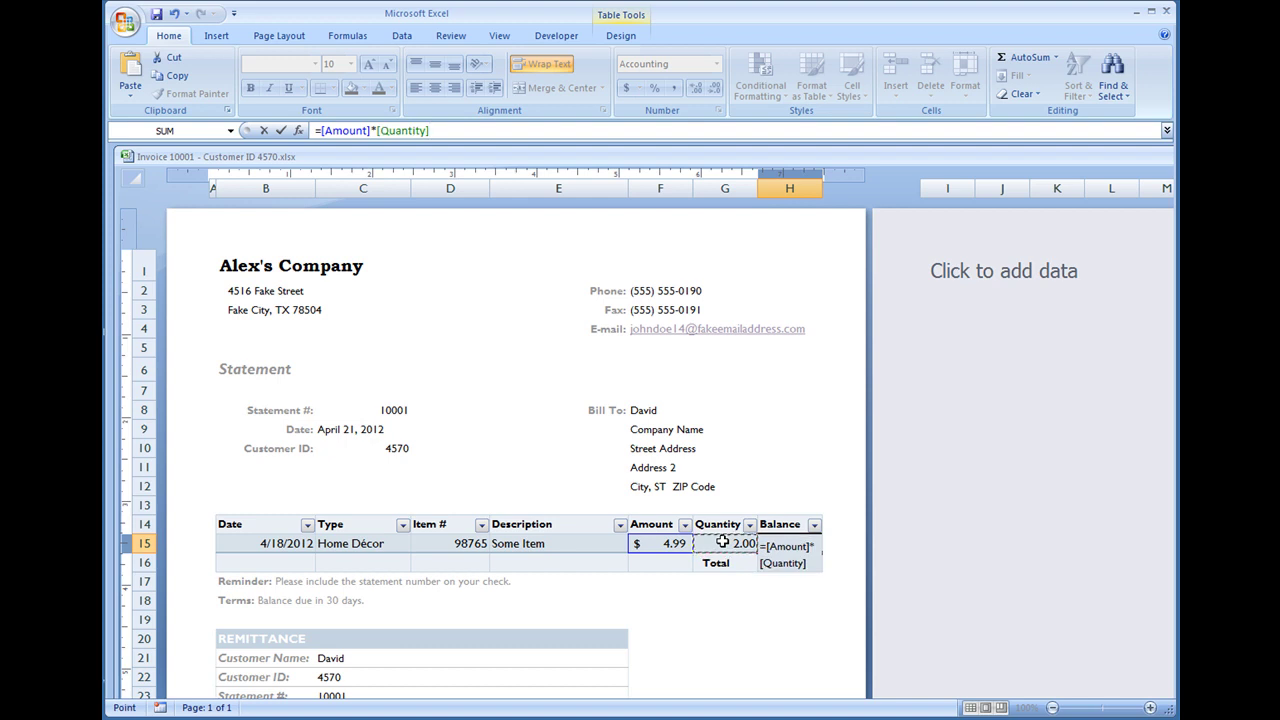
key("Return")
key("Up")
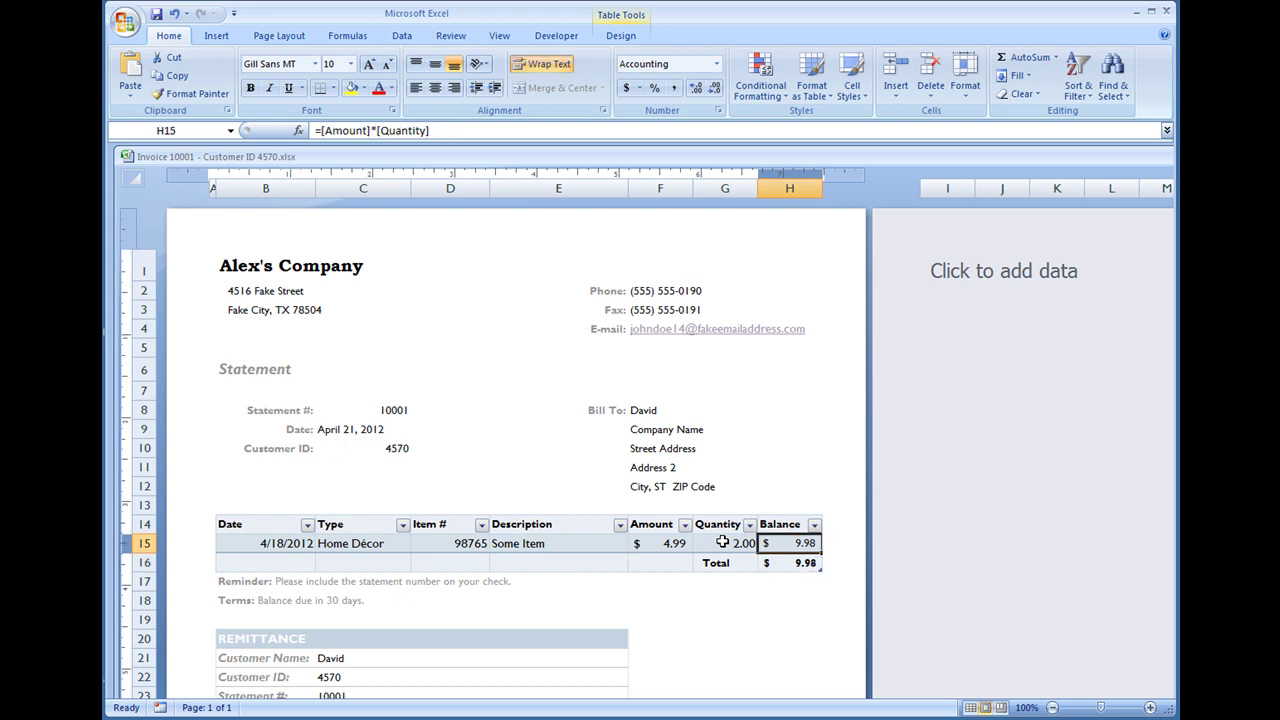
Insert a row above the Total row of the statement table and enter the date 4/18/2012 in it.
left_click(145, 562)
right_click(145, 562)
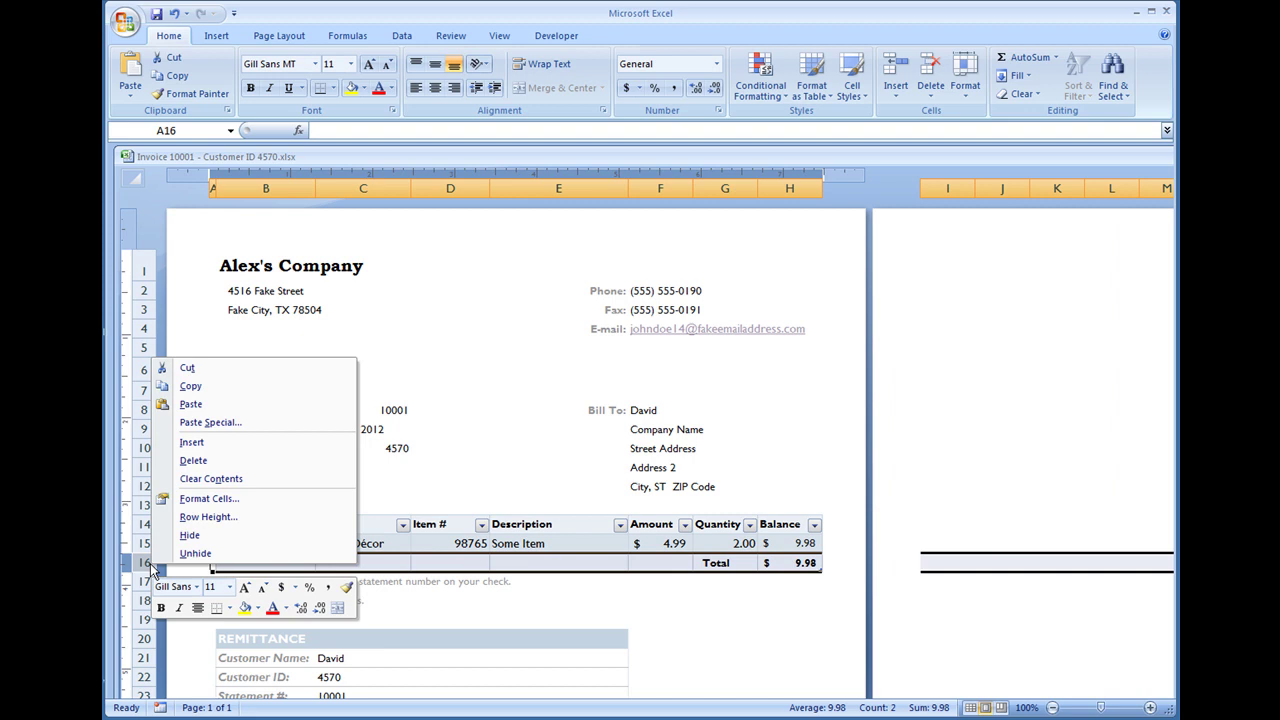
left_click(191, 442)
left_click(283, 564)
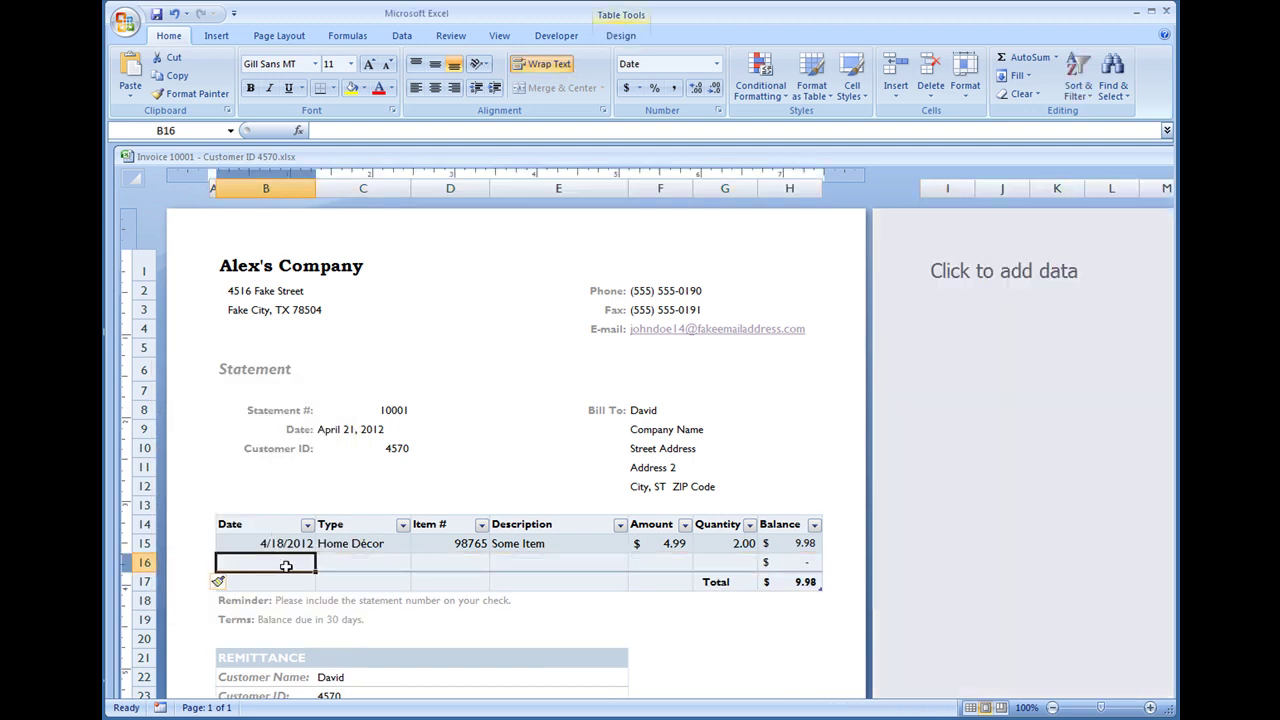
type("4/18/2012")
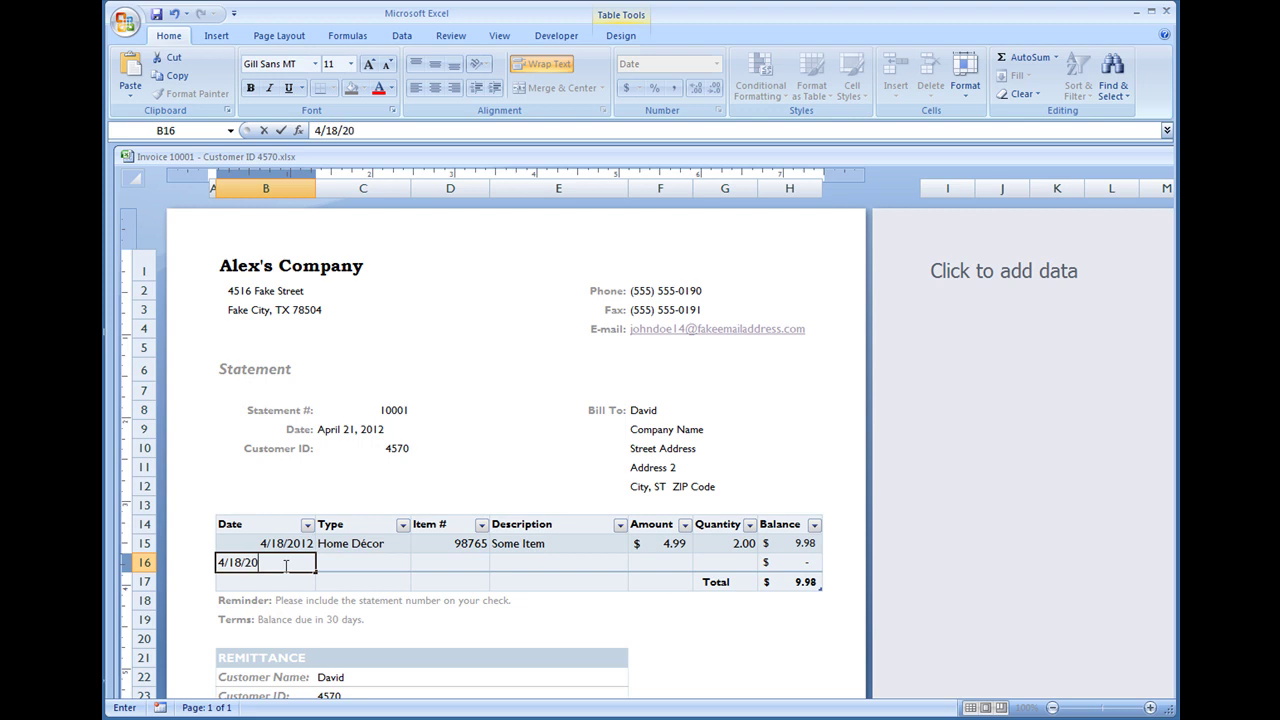
key("Return")
Fill the second item row with type Home Décor, item number 98789 and description Some other item.
key("Up")
key("Right")
type("Home Décor")
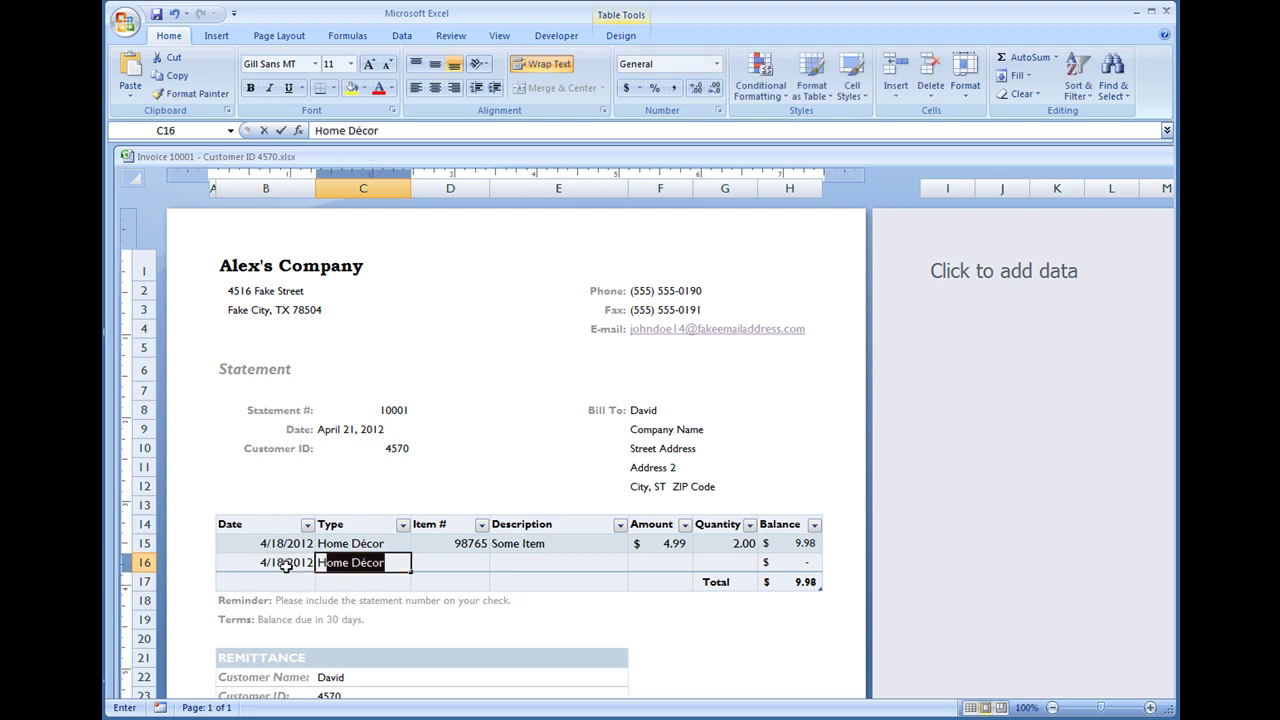
key("Return")
key("Up")
key("Right")
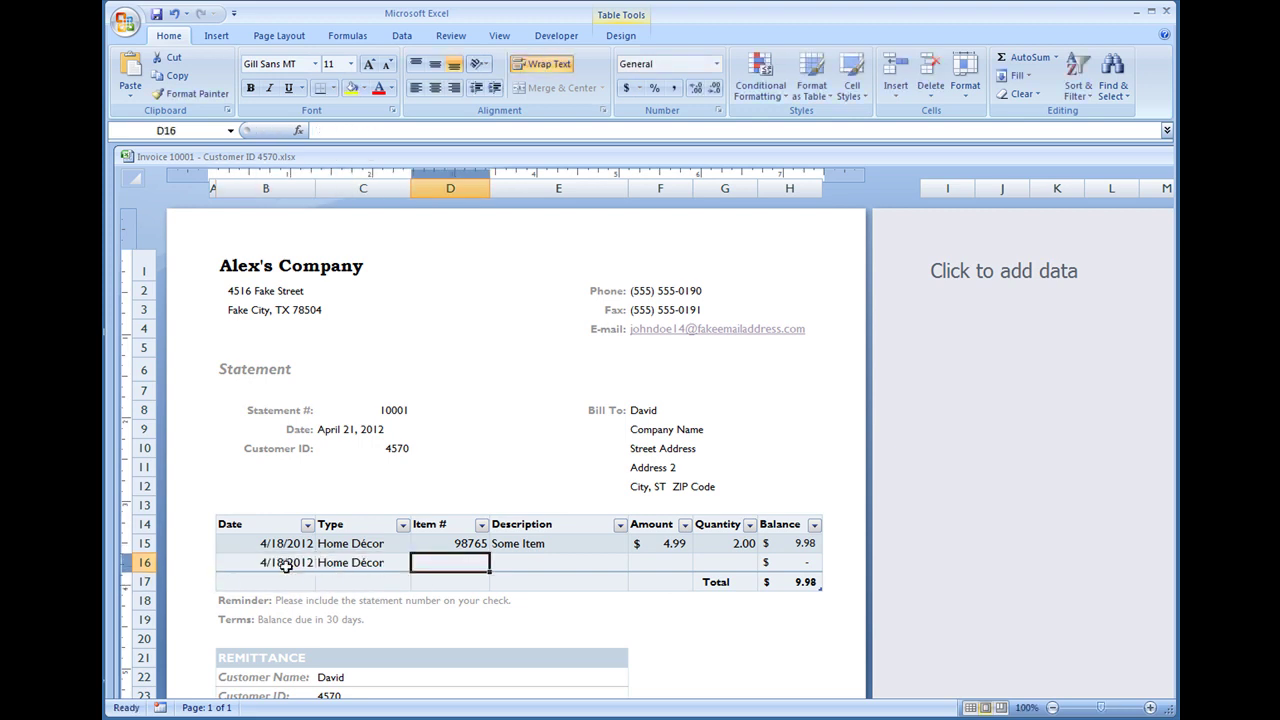
type("98789")
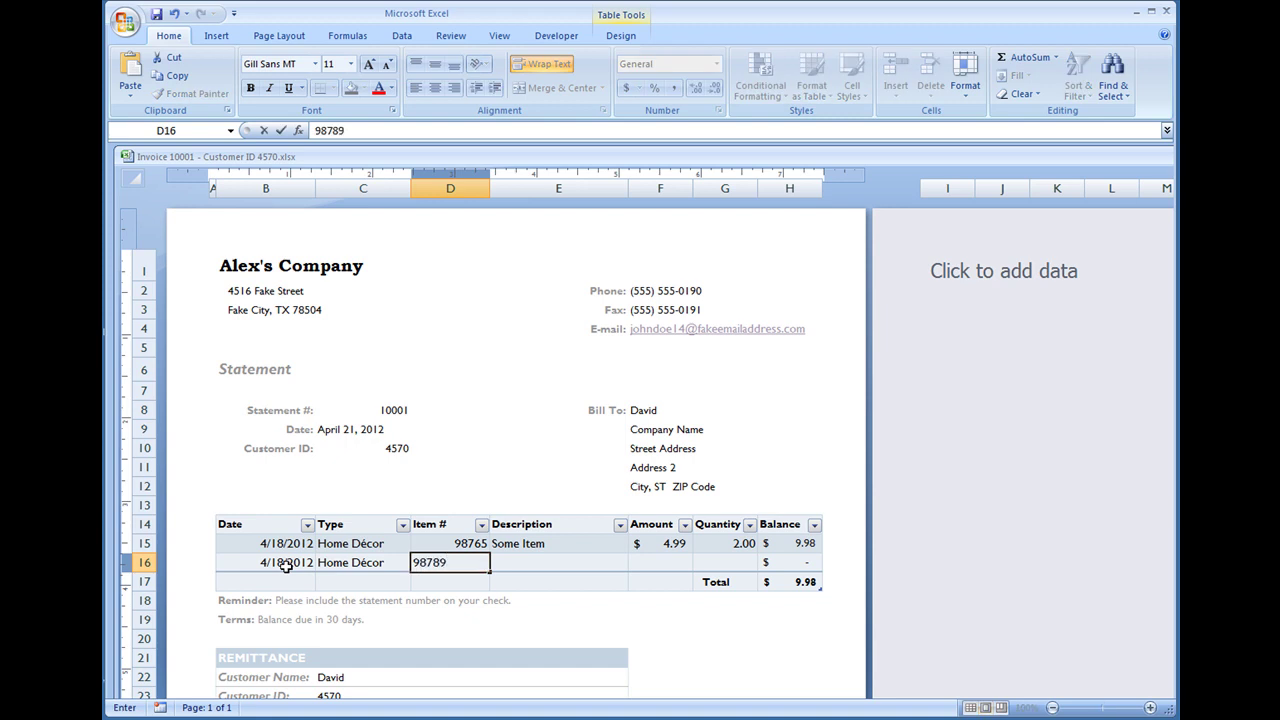
key("Tab")
type("Some othe")
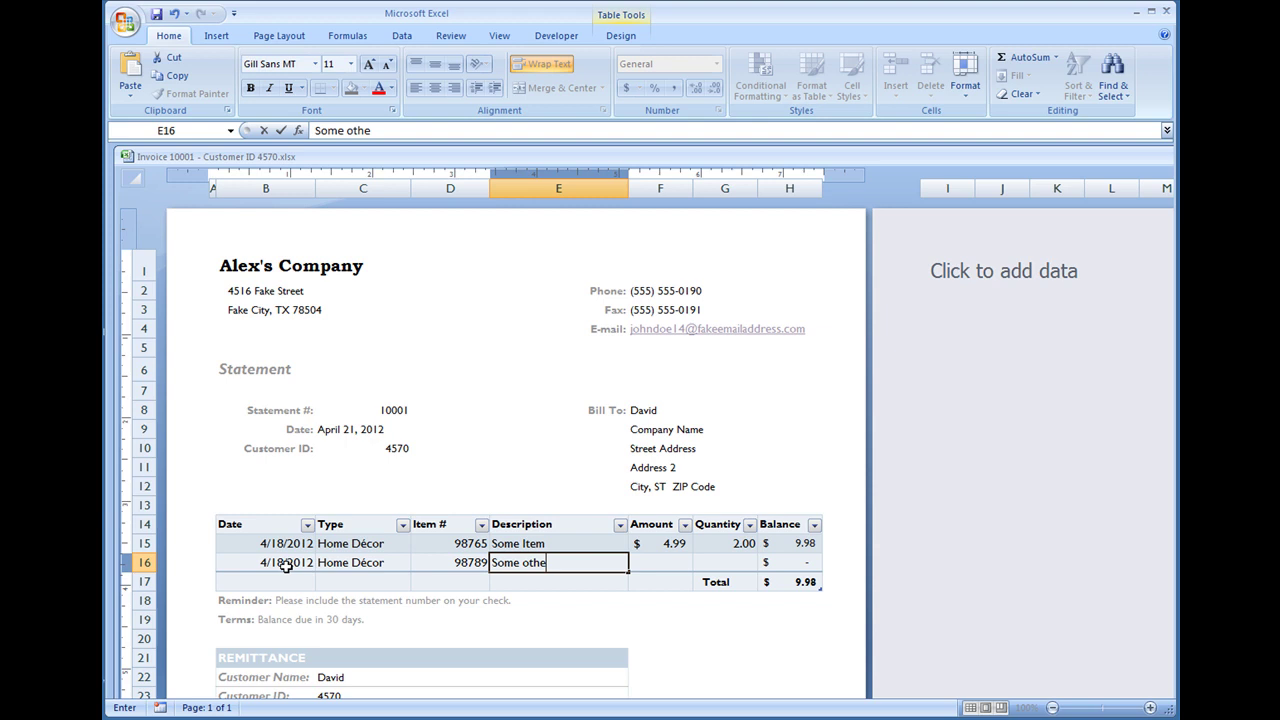
type("r item")
key("Tab")
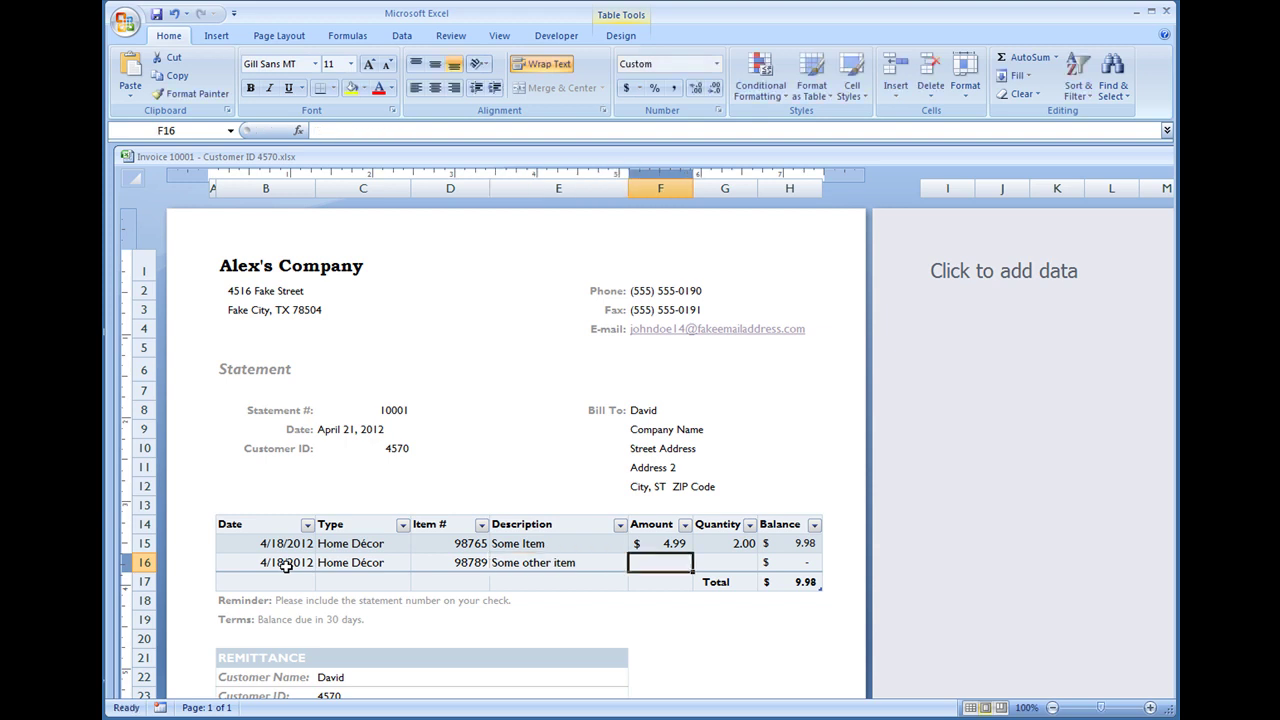
Enter an amount of 8.50 and a quantity of 1 for the second item row.
type("8")
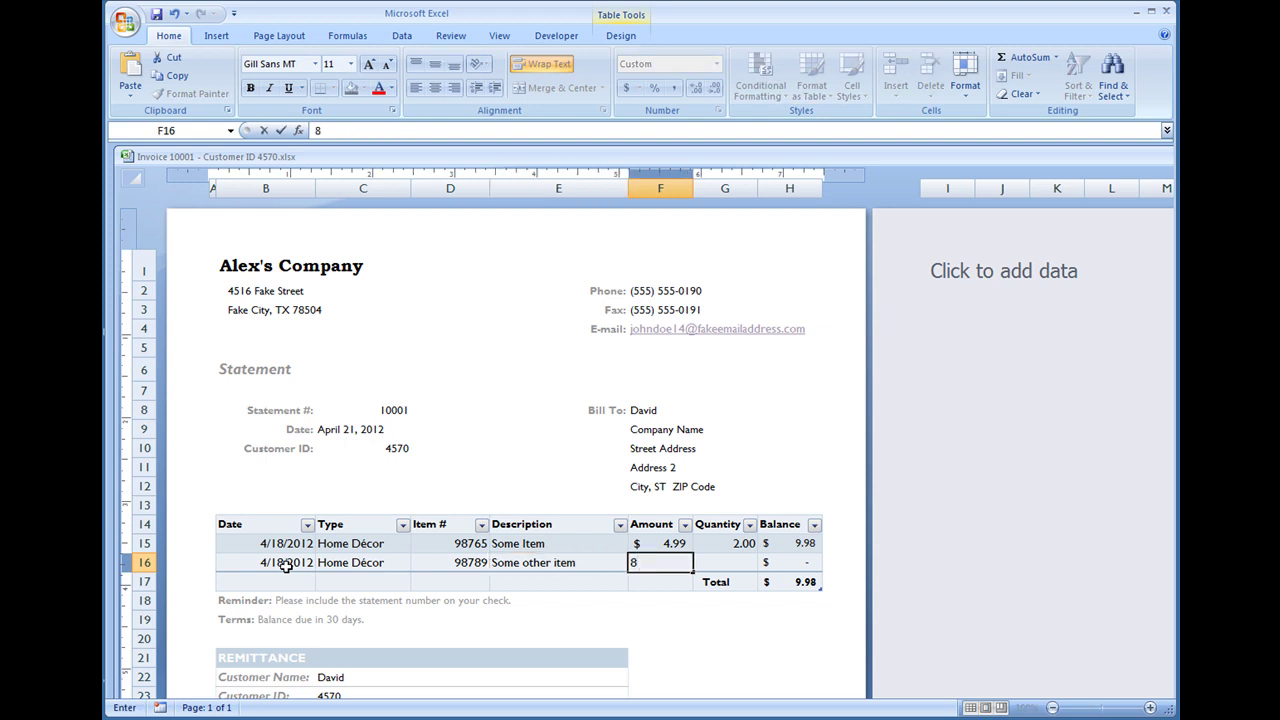
type(".50")
key("Tab")
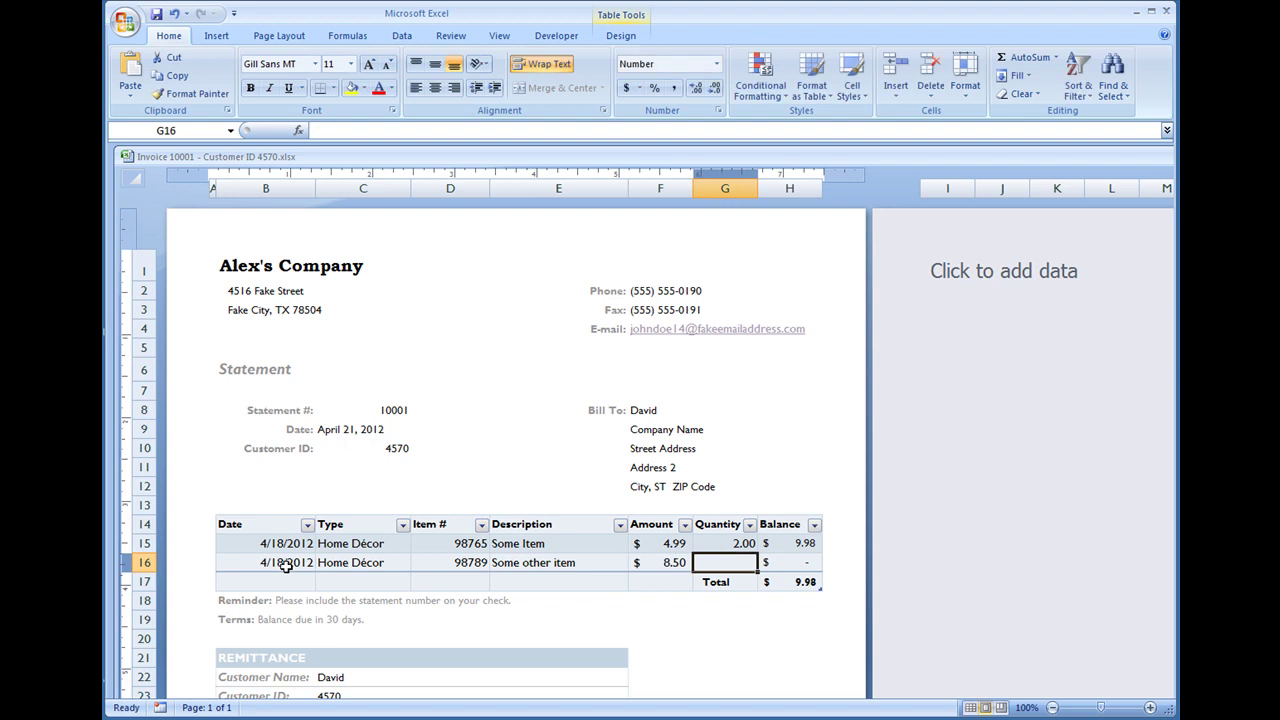
type("1")
key("Return")
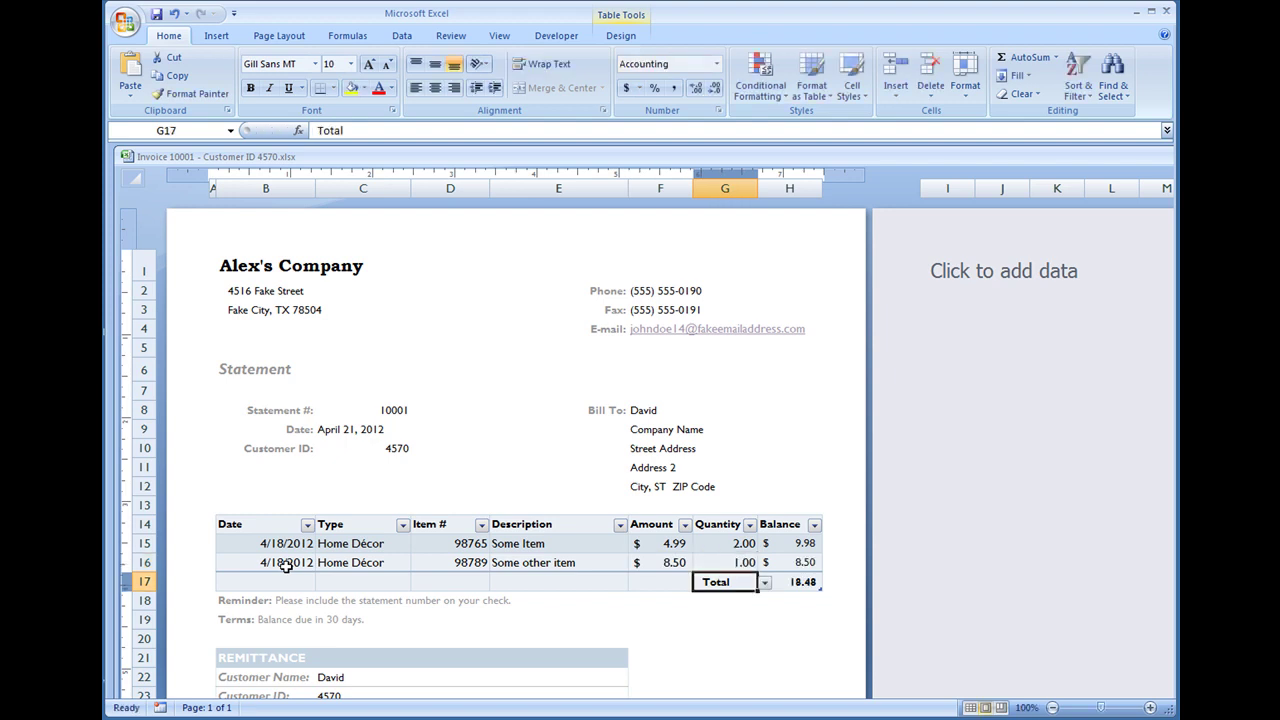
key("Up")
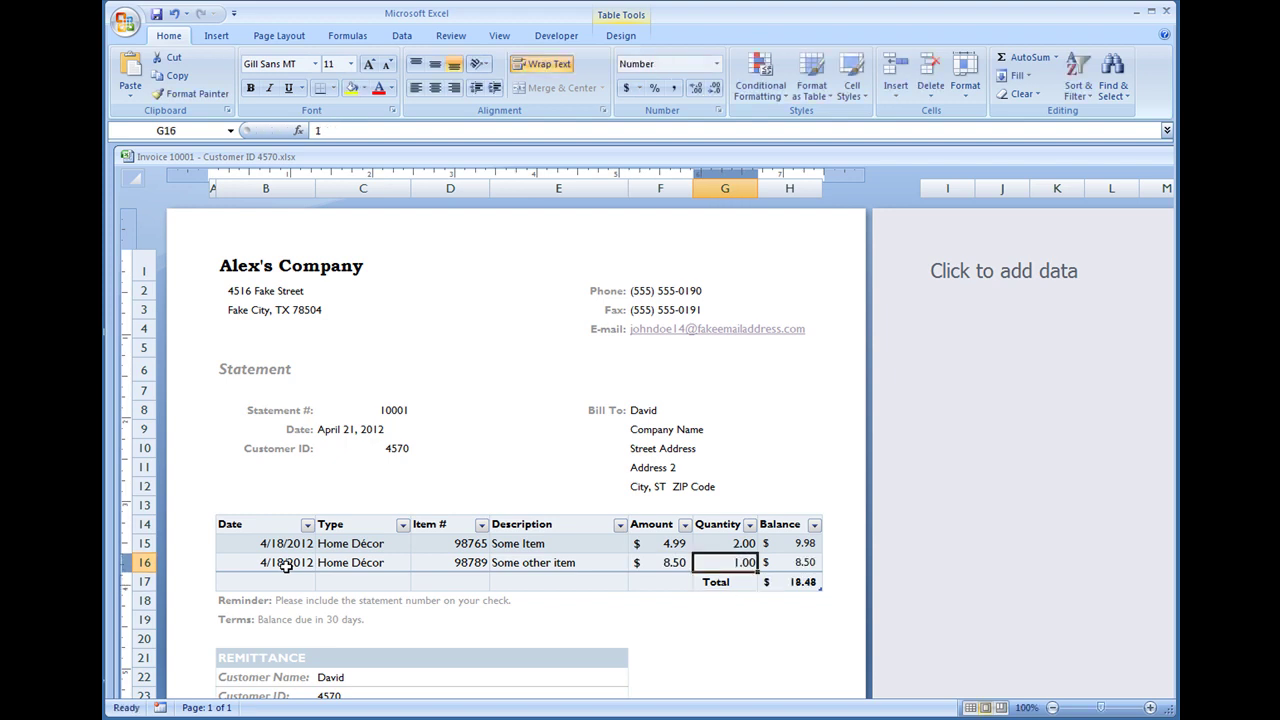
Examine the formulas behind the item balances, the table total and the Amount Due in the remittance section.
left_click(805, 545)
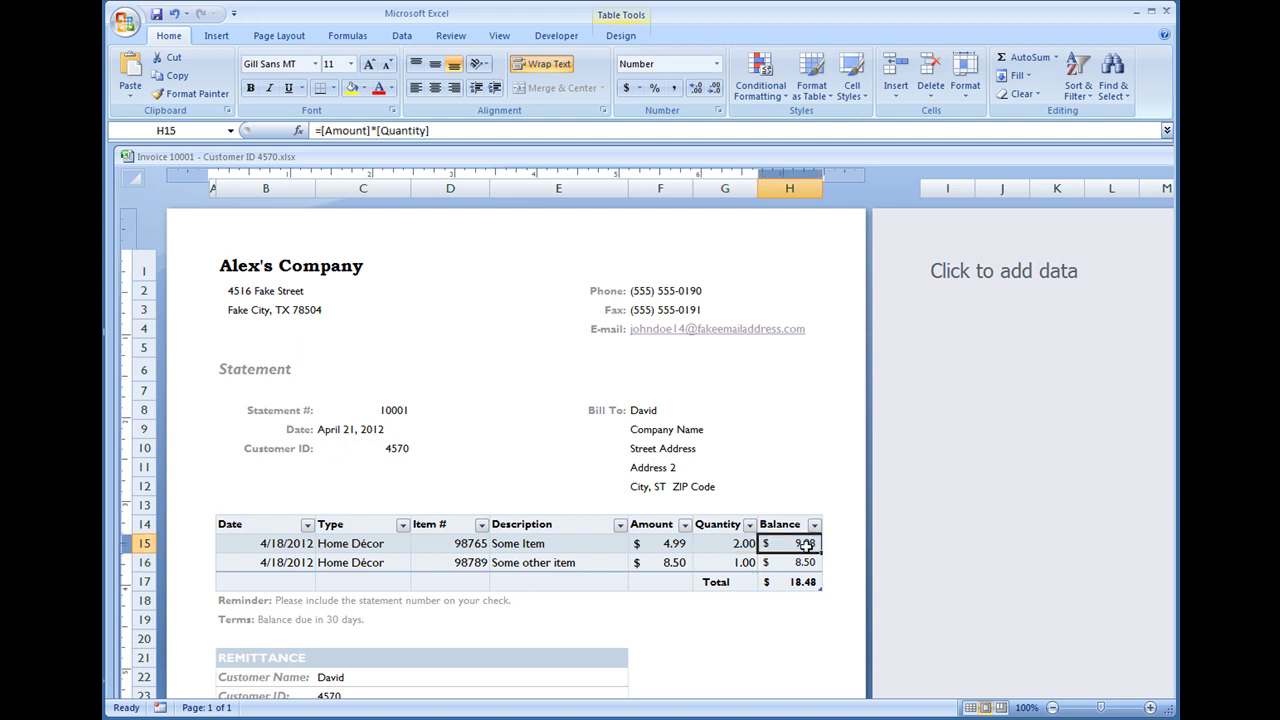
left_click_drag(805, 545, 808, 563)
left_click(799, 583)
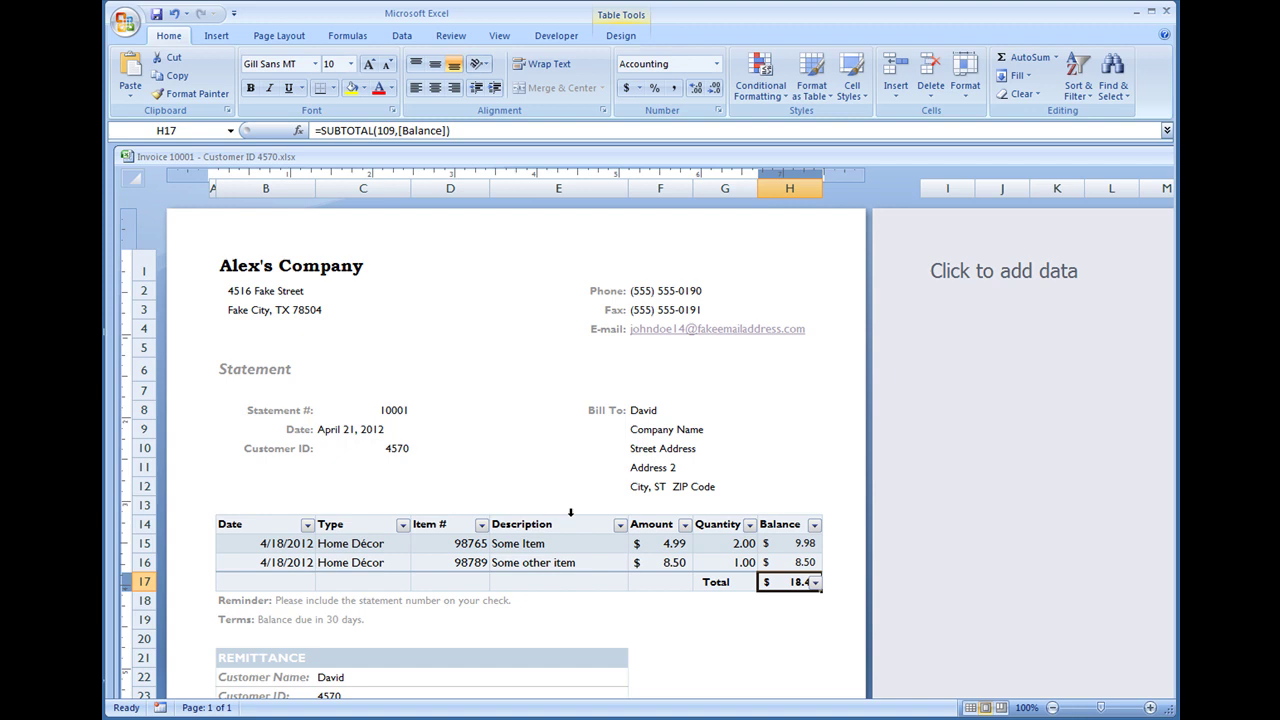
scroll(525, 525, "down", 1)
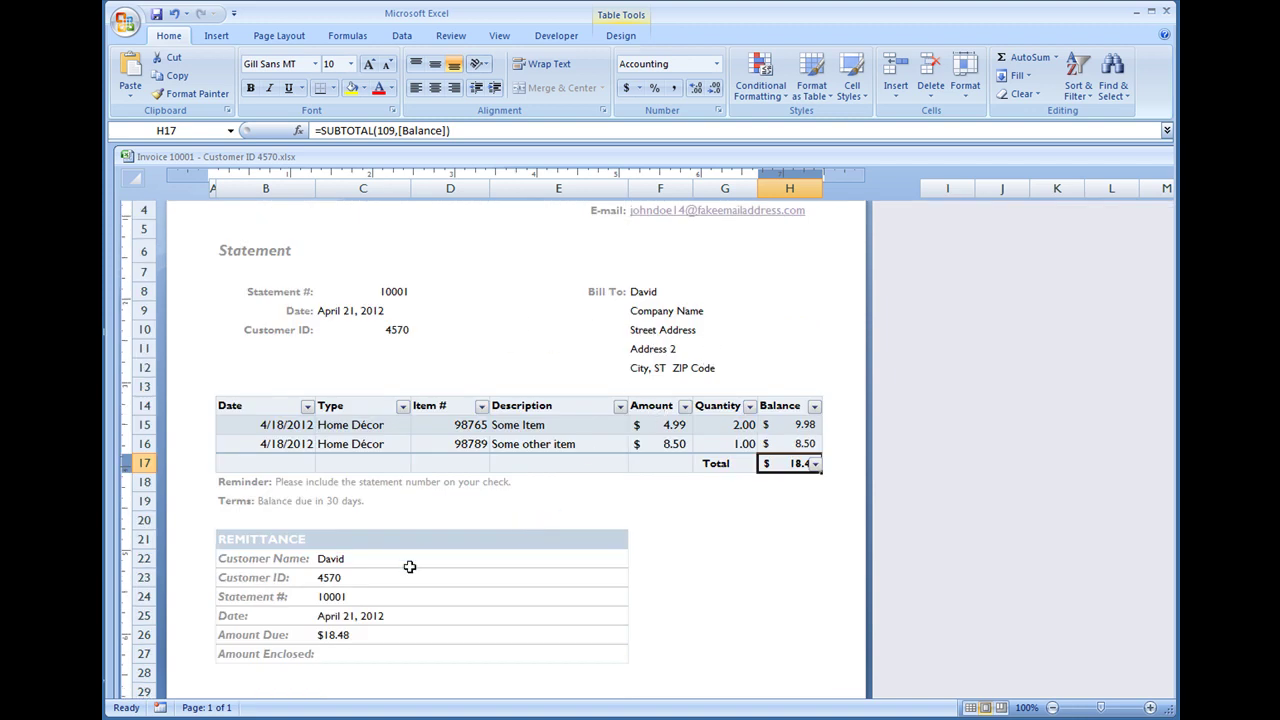
left_click(341, 635)
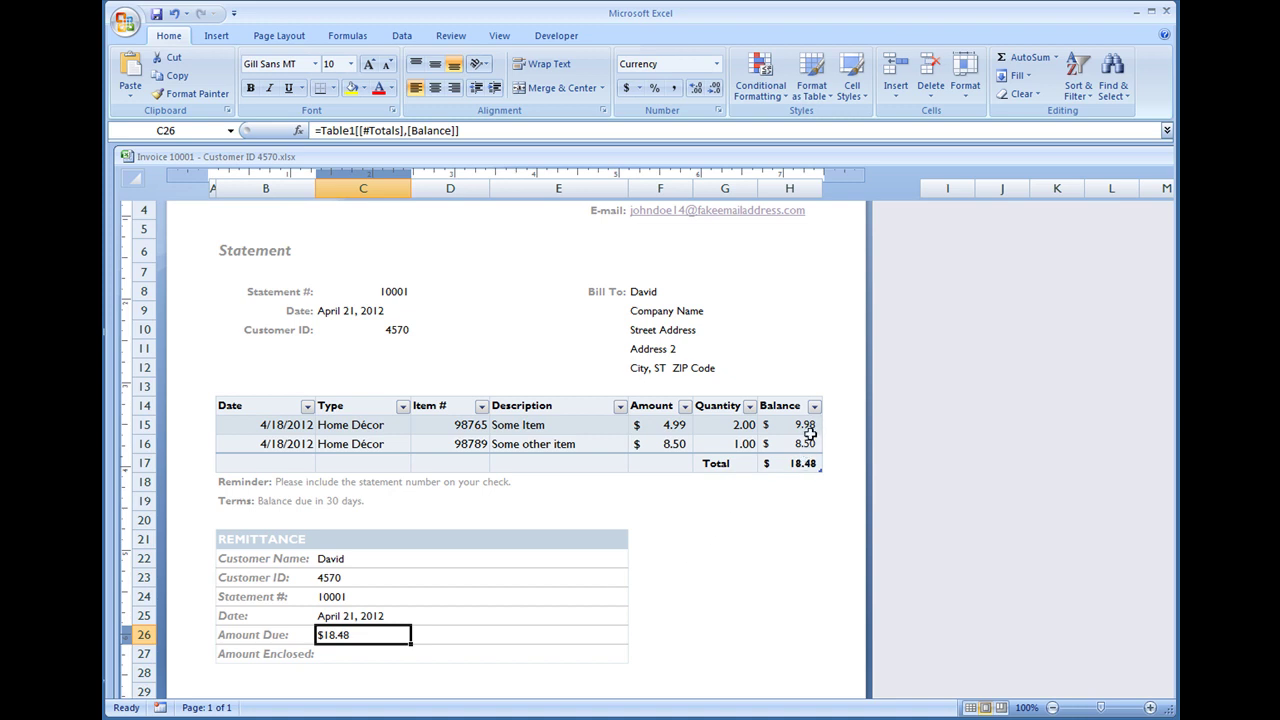
left_click(809, 428)
left_click_drag(809, 428, 808, 446)
left_click(806, 464)
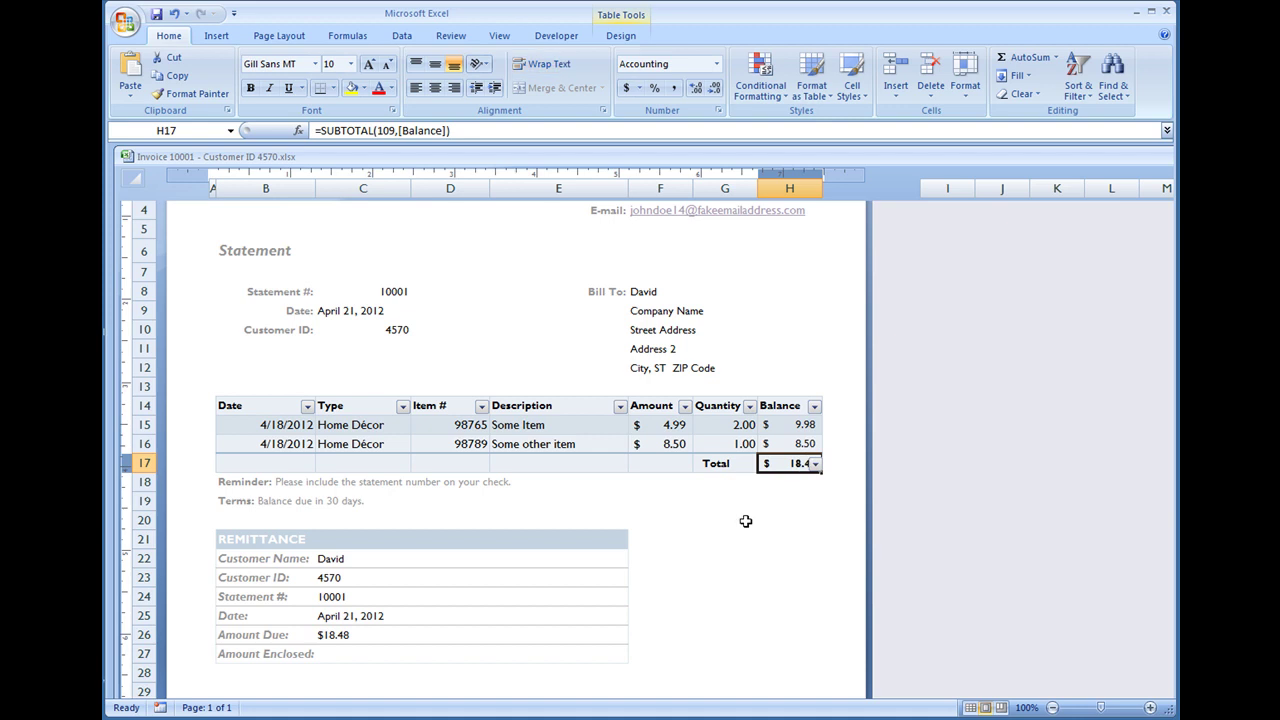
left_click(804, 426)
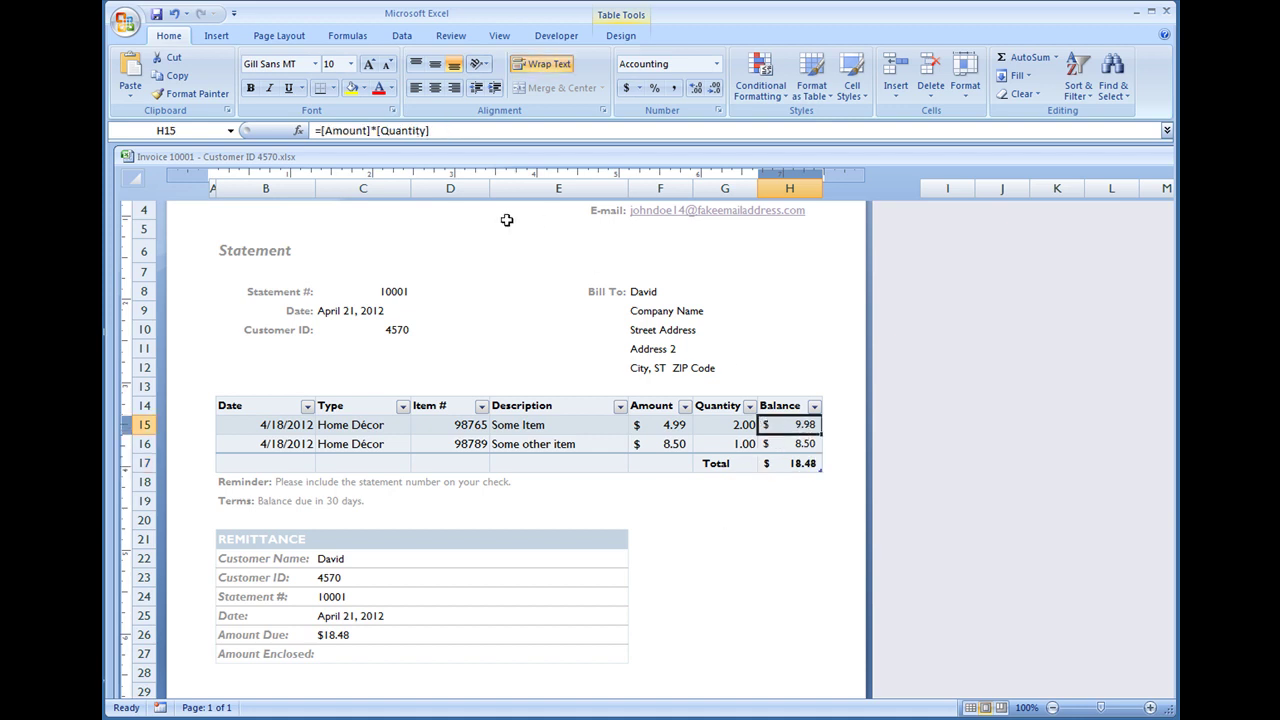
left_click(647, 420)
left_click(741, 426)
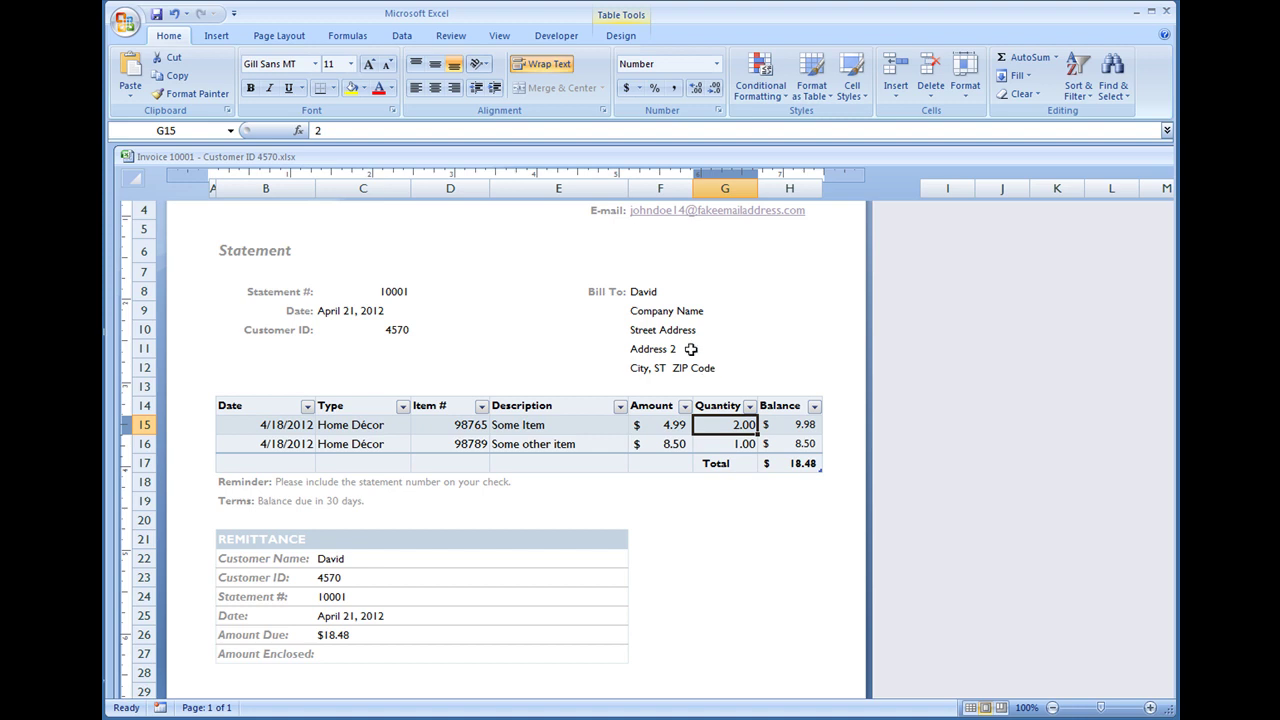
Delete the second item row from the statement table and check the remaining row's Balance formula.
left_click(145, 443)
right_click(145, 443)
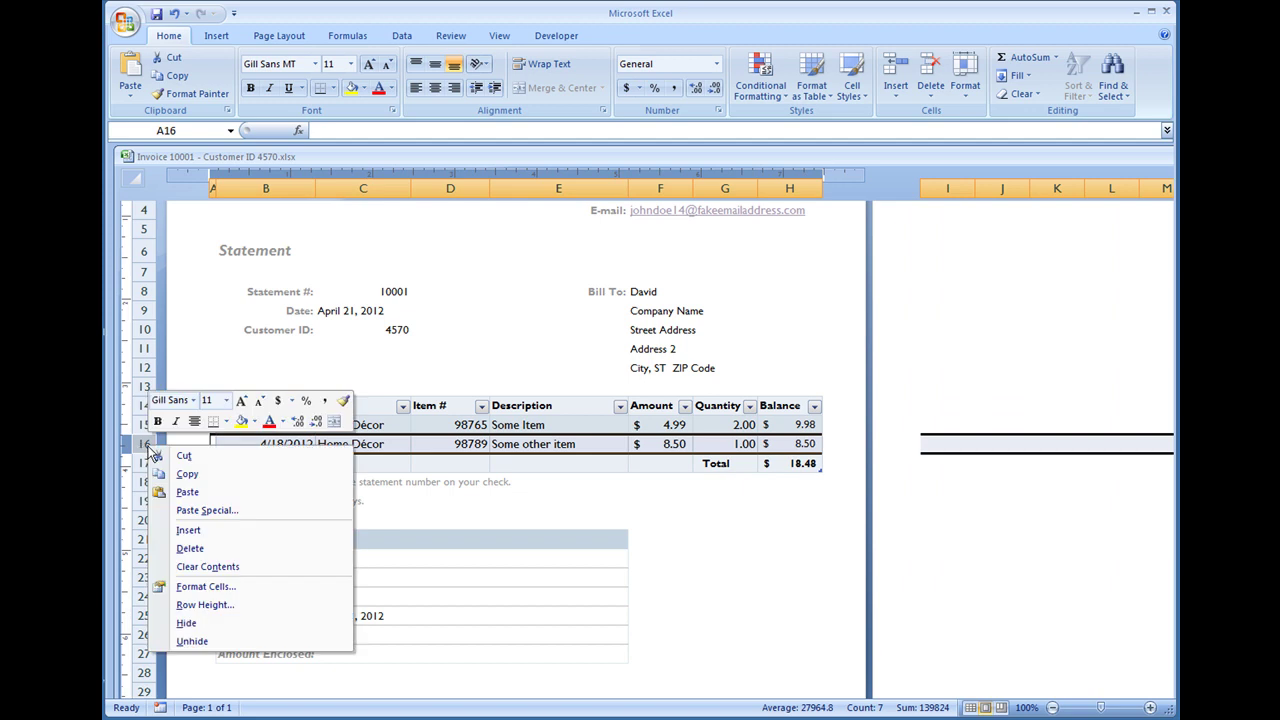
left_click(190, 548)
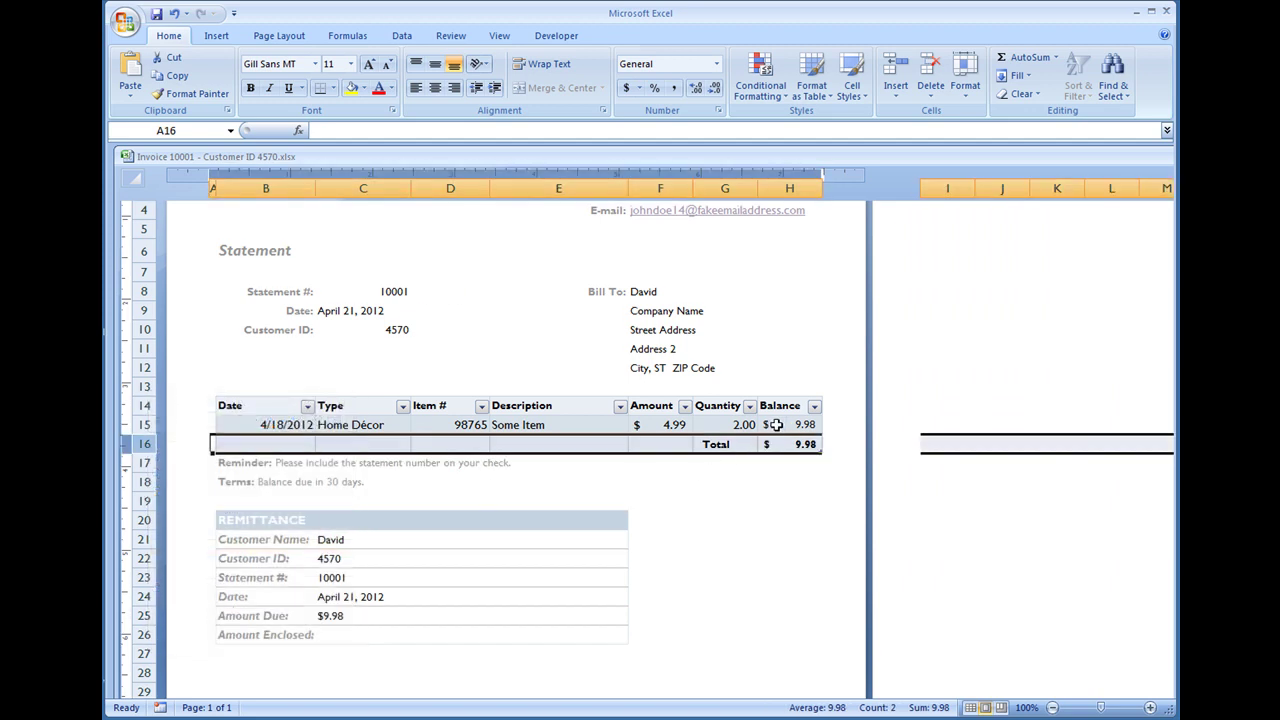
left_click(806, 426)
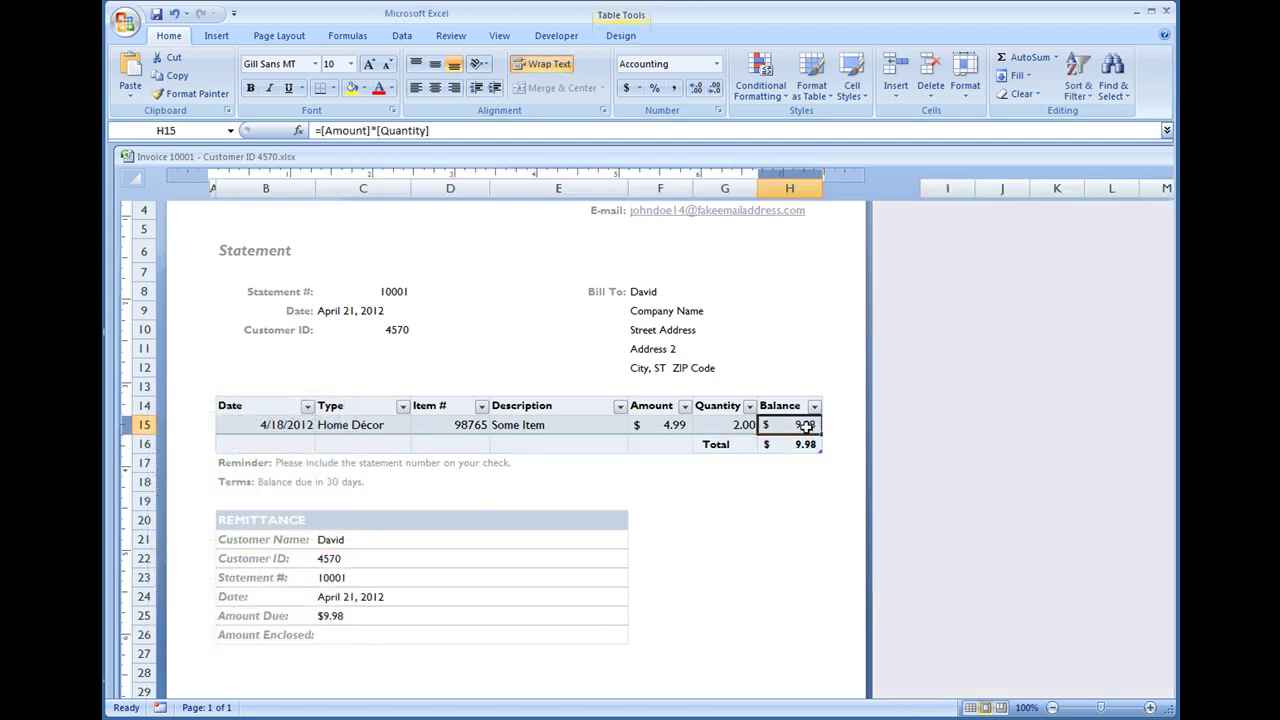
Clear the quantity, amount, description, item number, type and date of the remaining item row, keeping its Balance formula.
left_click(731, 426)
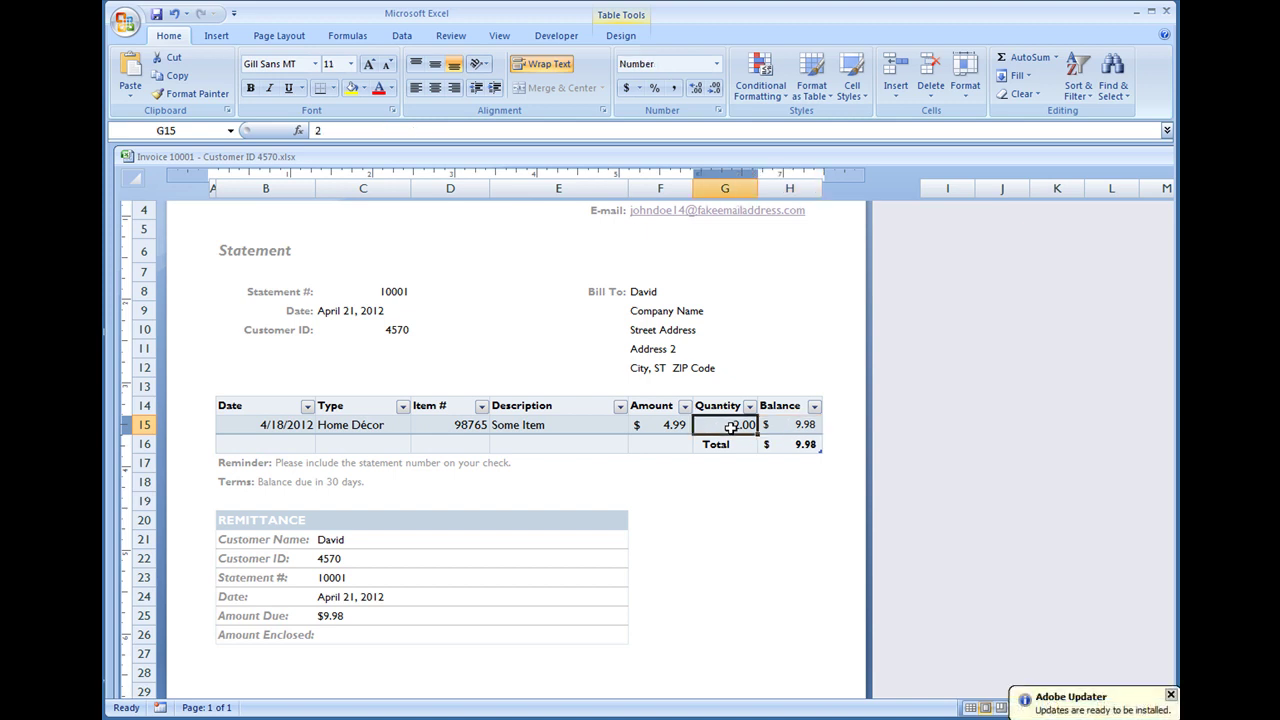
key("Delete")
key("Left")
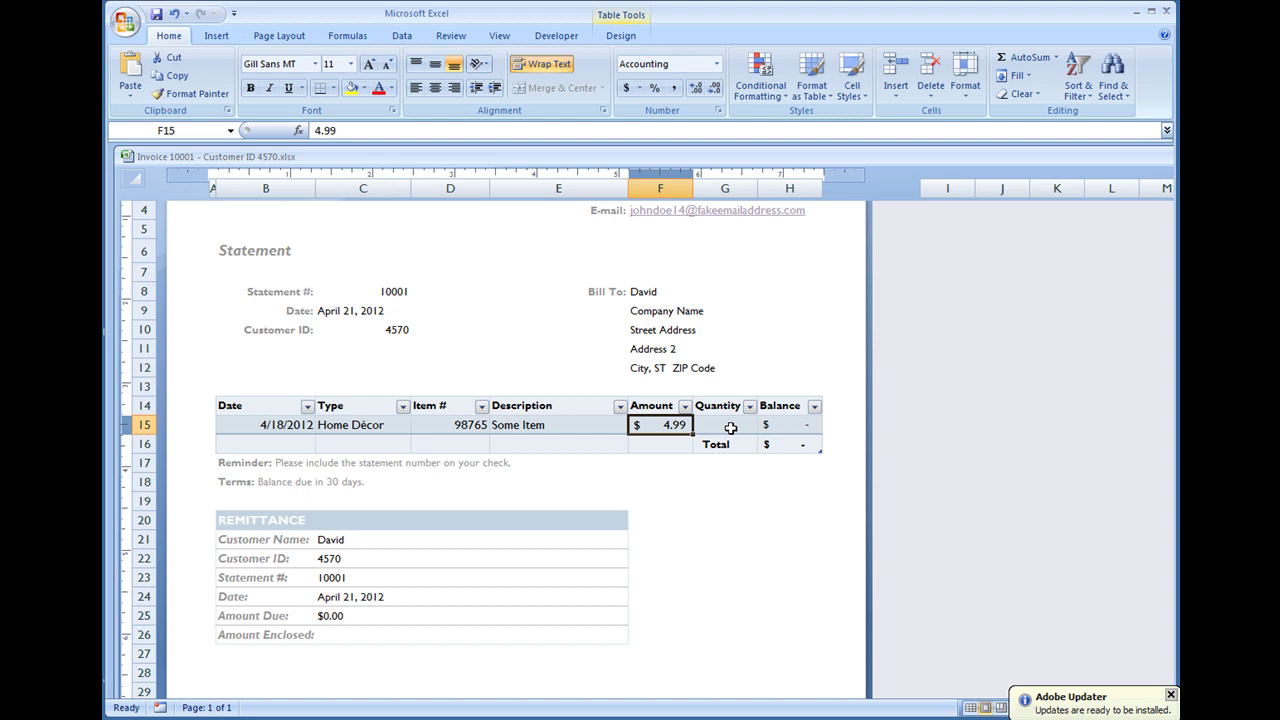
key("Delete")
key("Left")
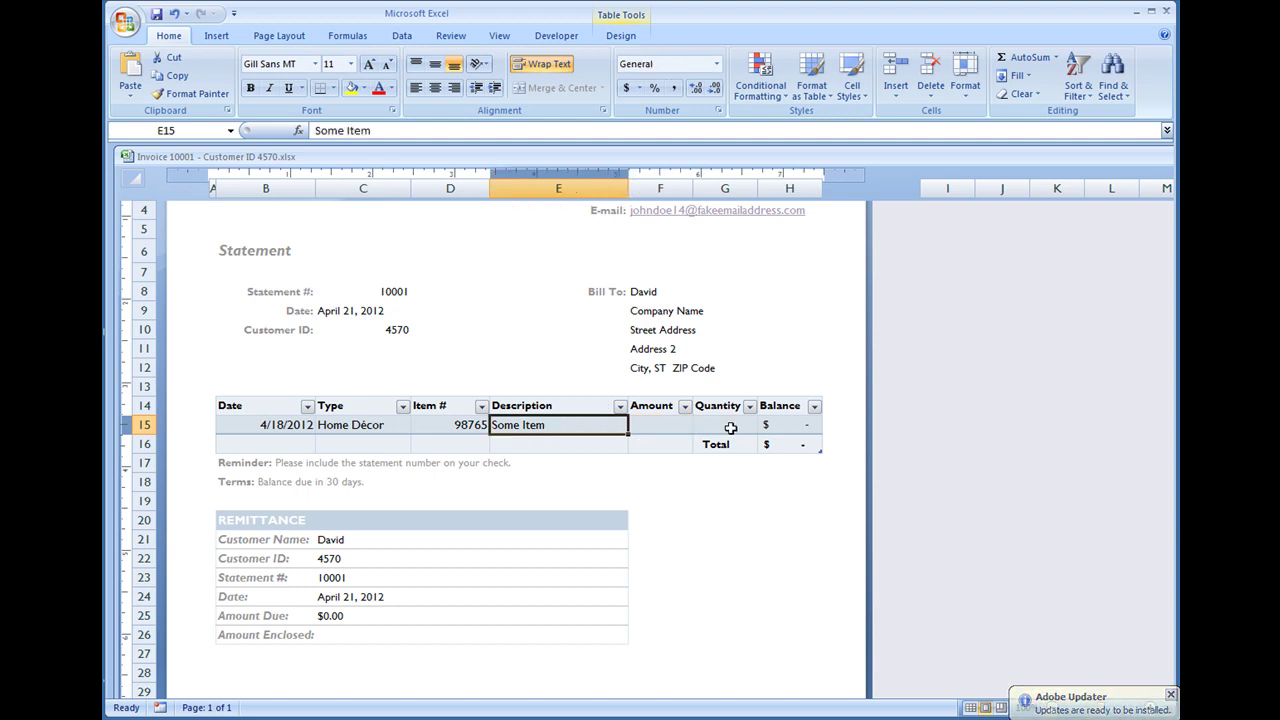
key("Delete")
key("Left")
key("Delete")
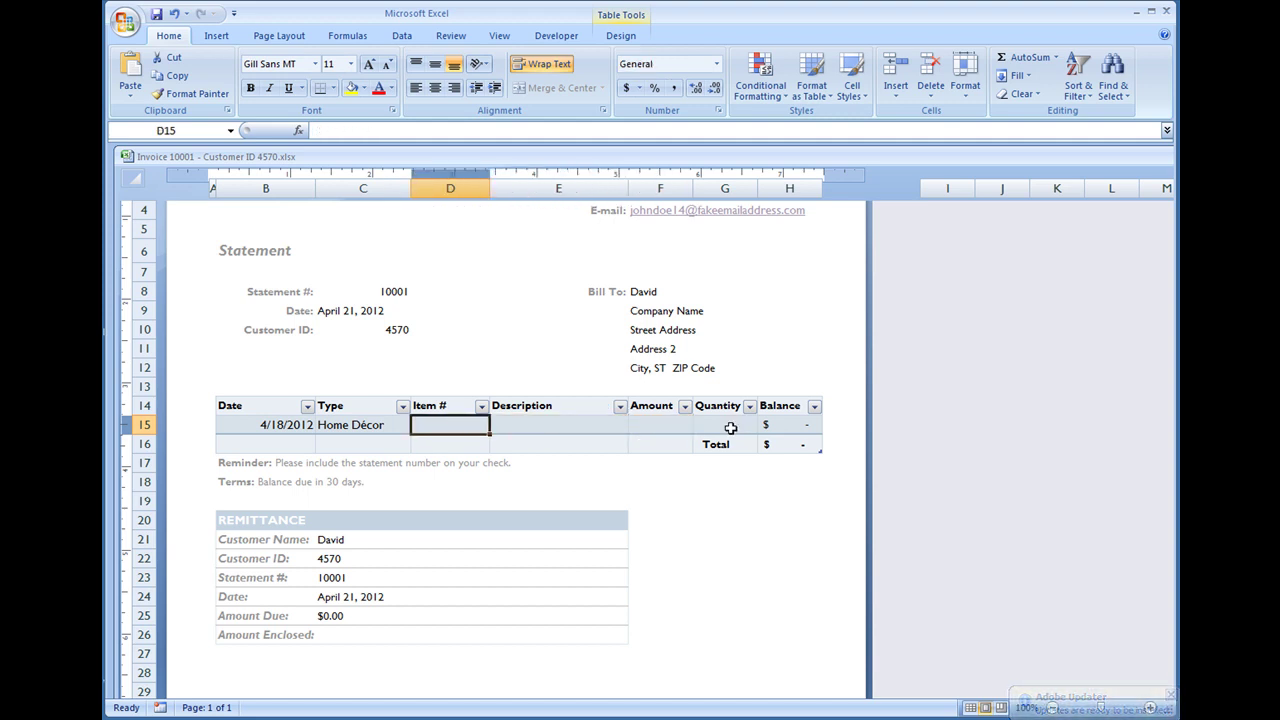
key("Left")
key("Delete")
key("Left")
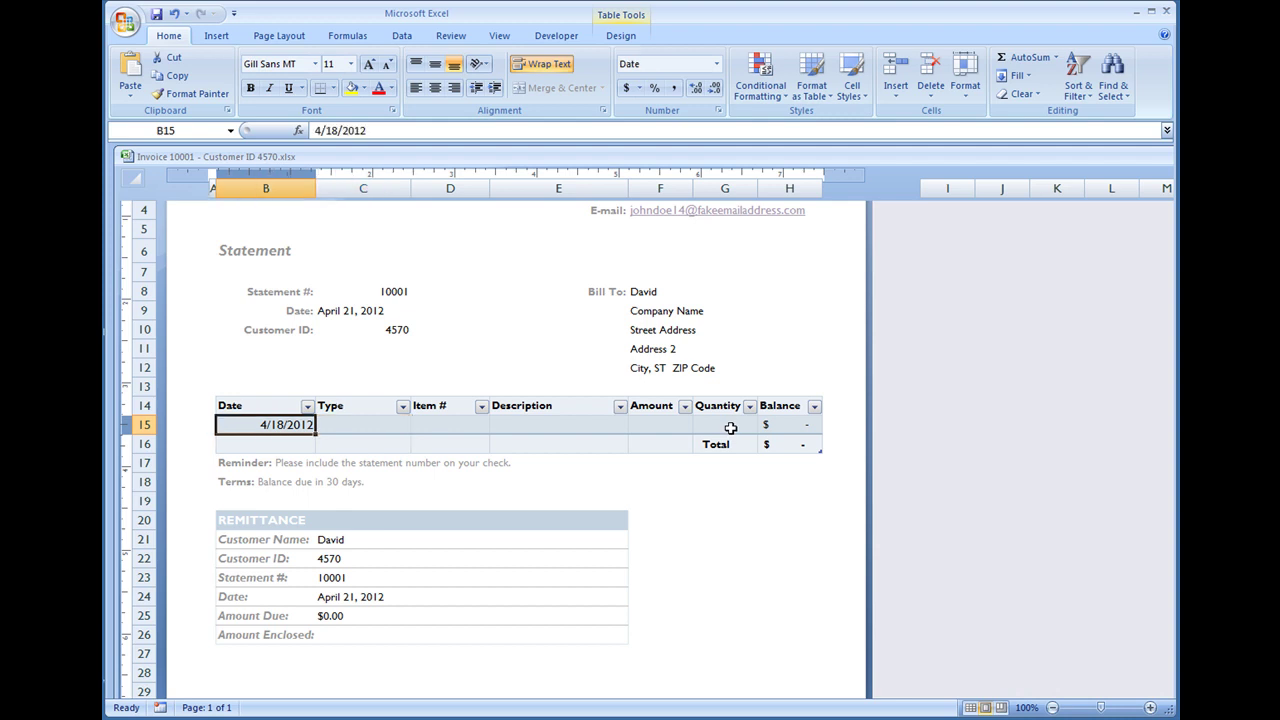
key("Delete")
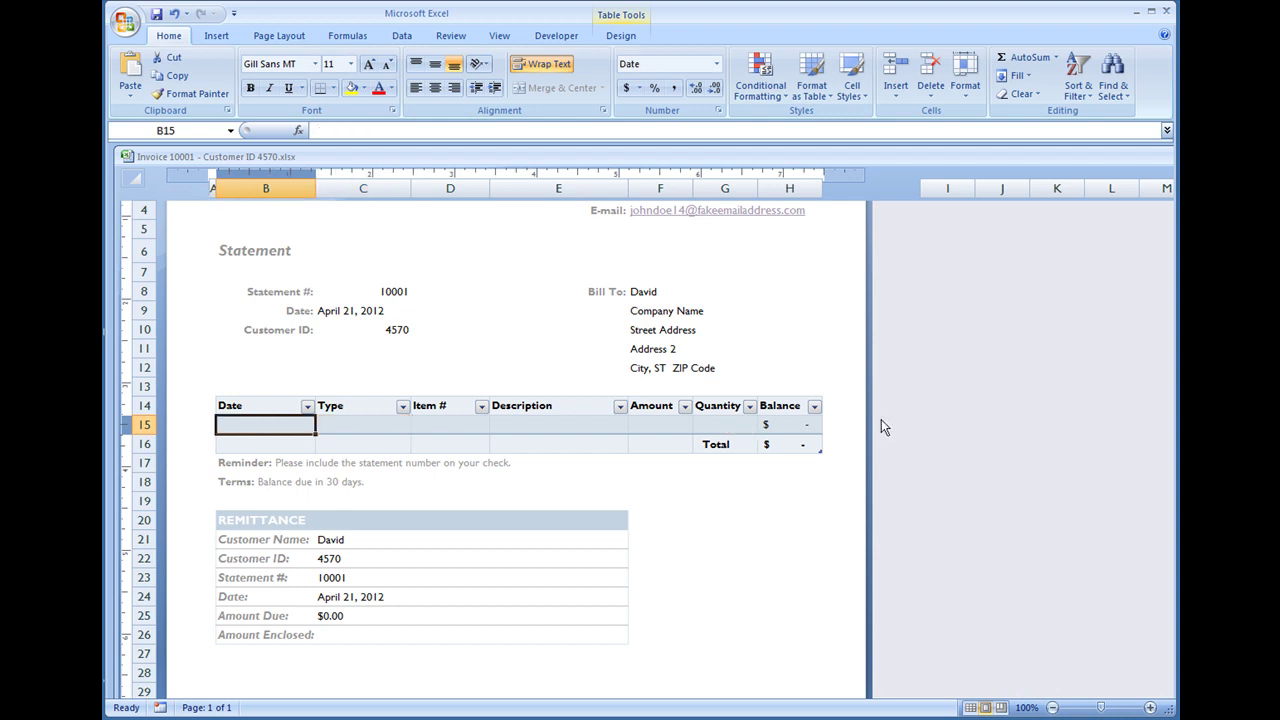
Replace the statement number in the invoice header with the placeholder text Enter Statement.
left_click(803, 424)
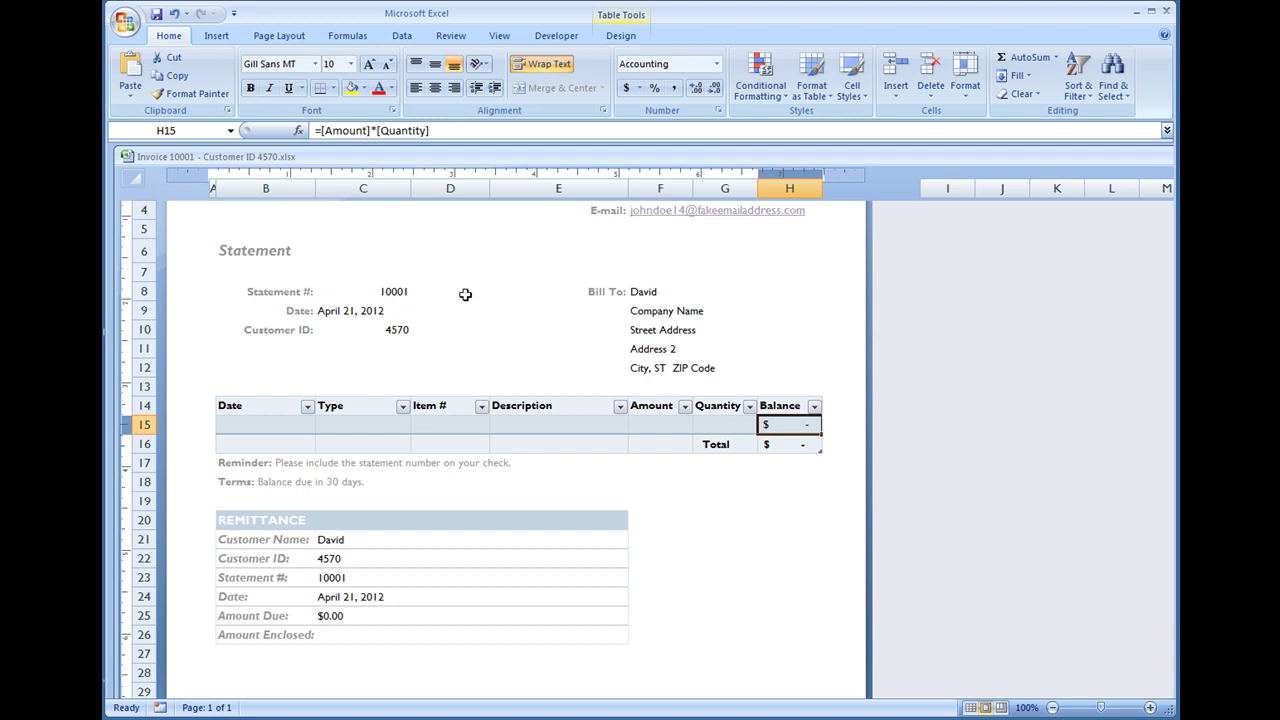
scroll(394, 327, "up", 2)
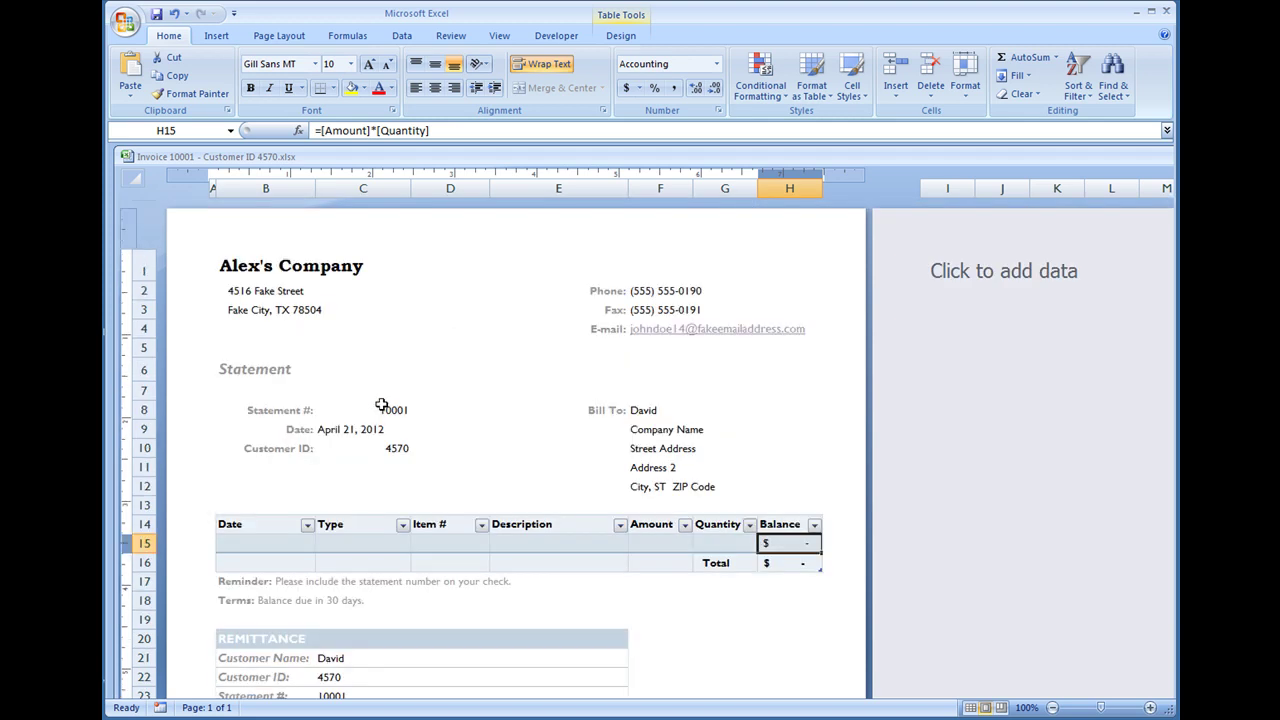
left_click(374, 413)
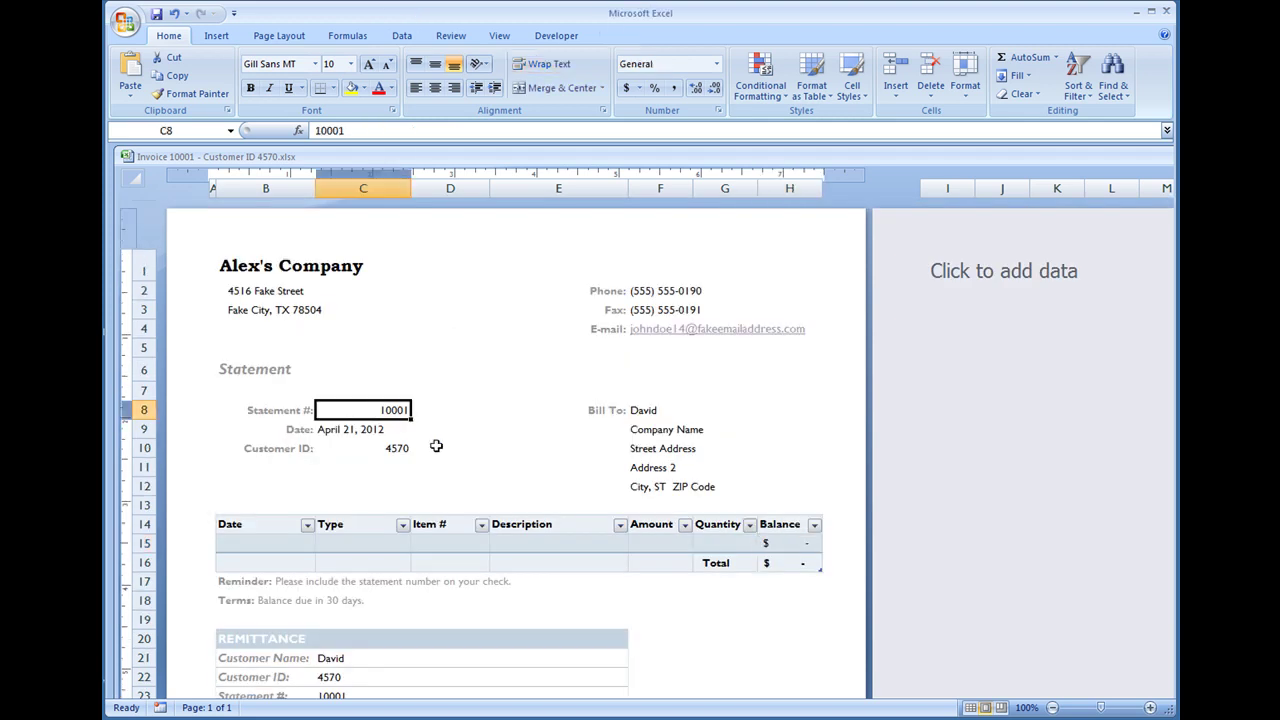
type("Enter Stat")
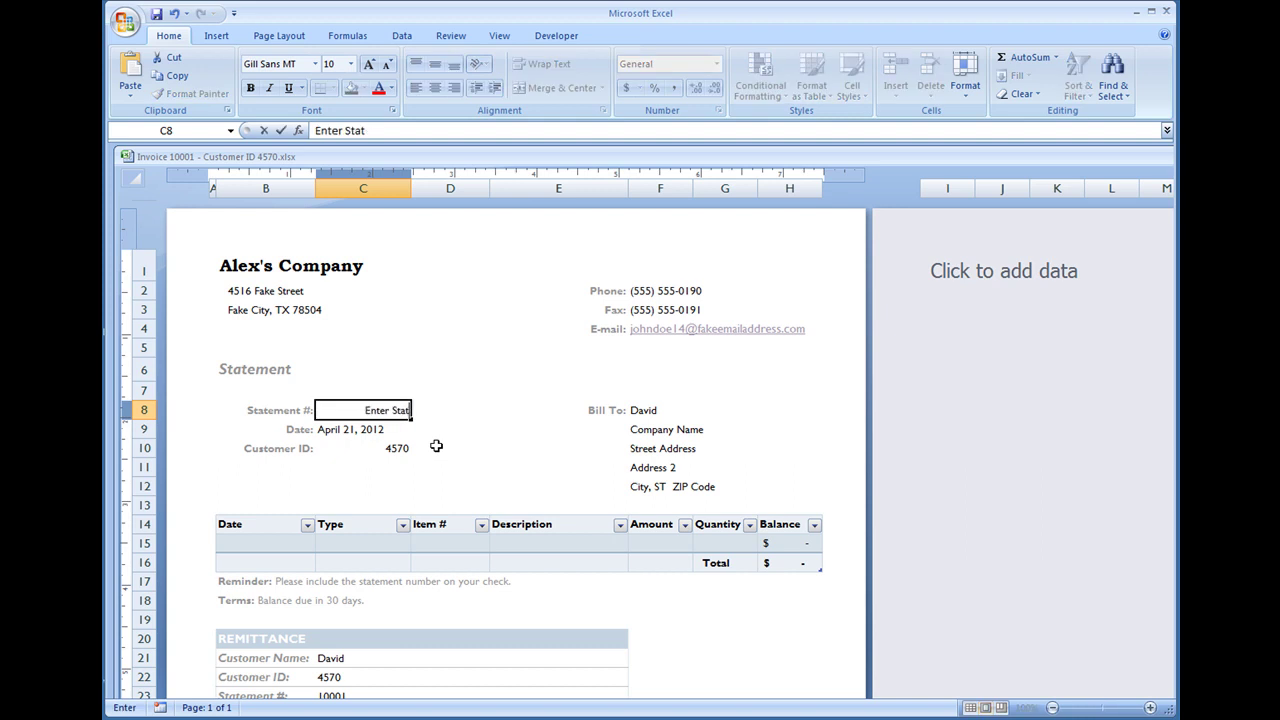
type("ement")
key("Return")
Replace the customer ID in the invoice header with the placeholder text Enter Customer ID.
key("Return")
type("Enter")
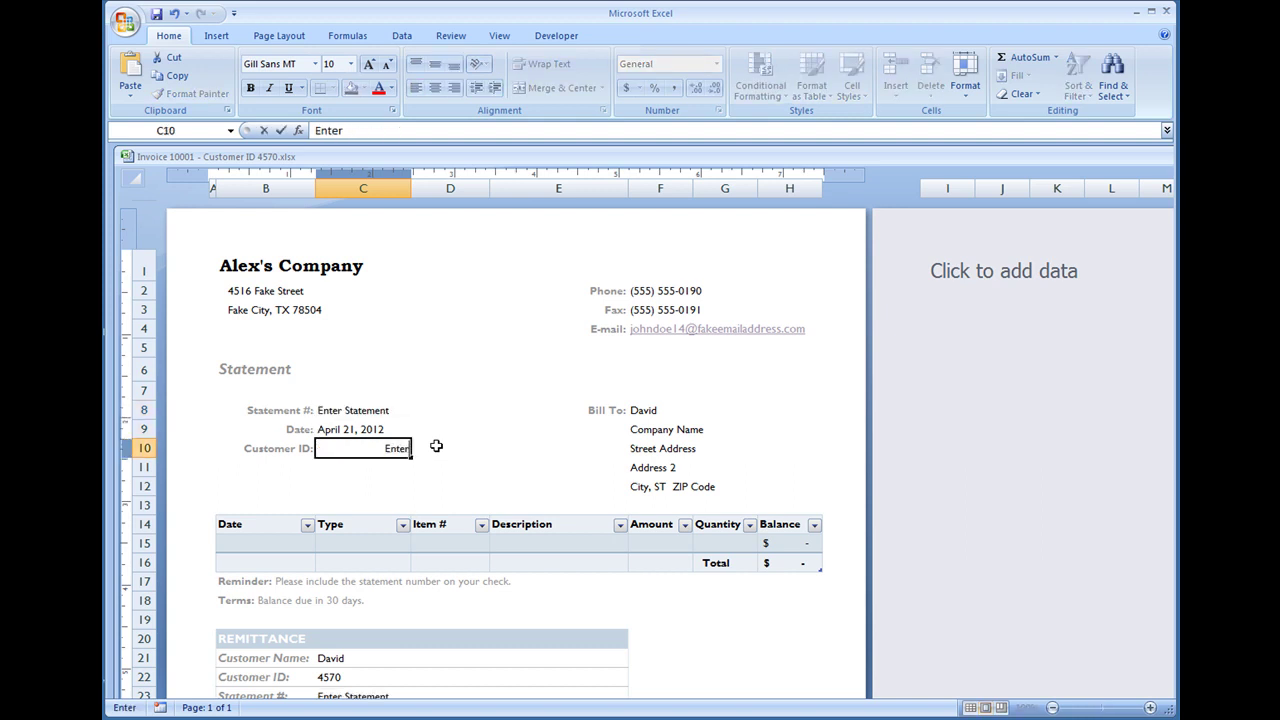
type(" Customer ID")
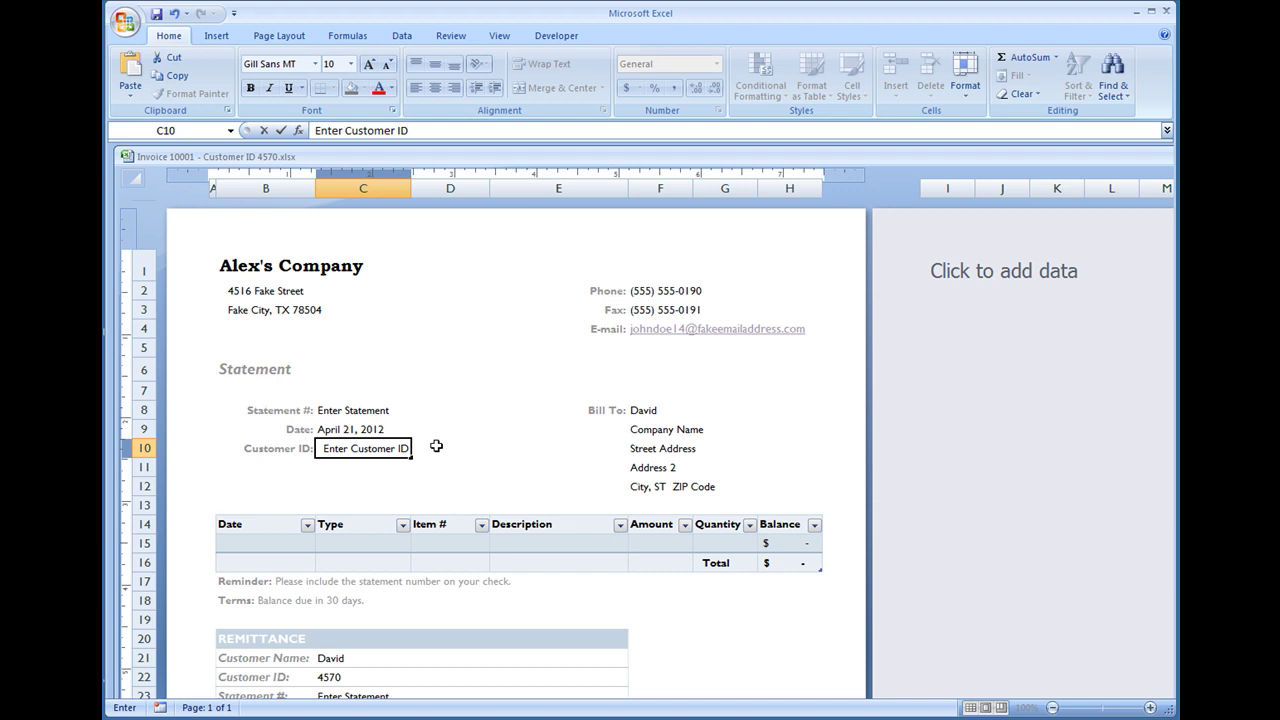
key("Return")
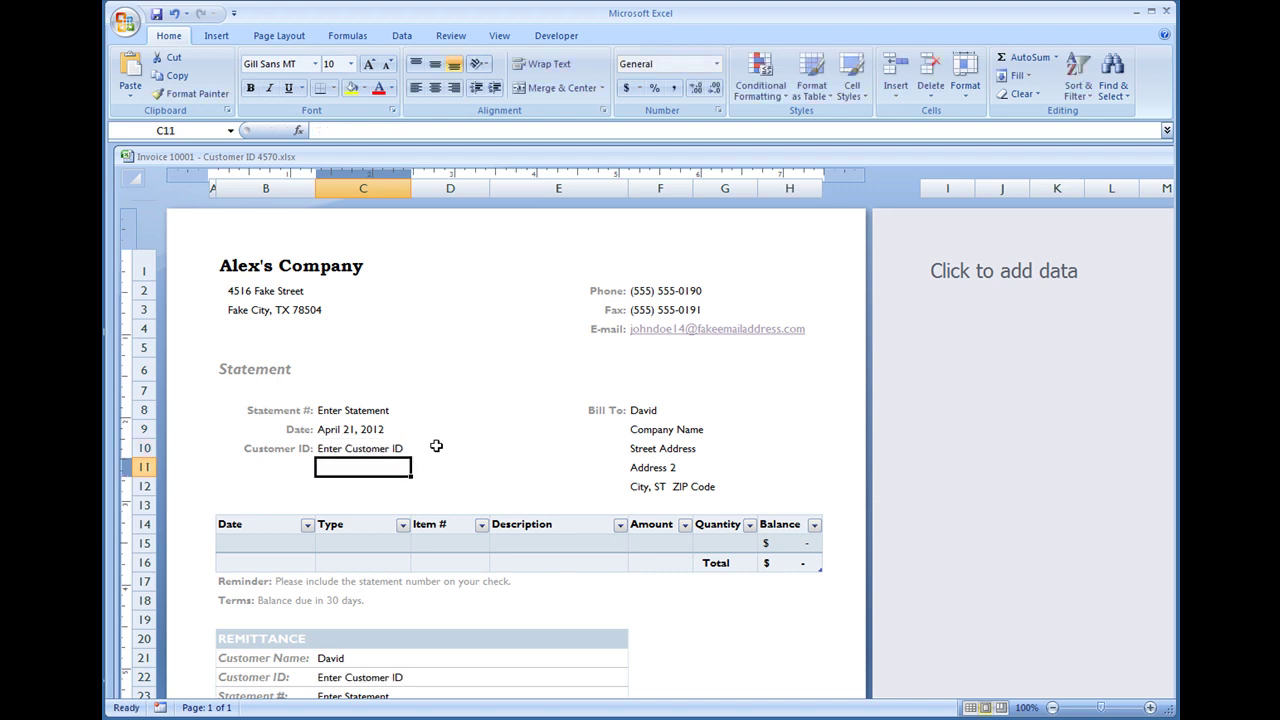
Replace the name in the Bill To block with the placeholder text Customer's Name and check the remittance section.
left_click(657, 413)
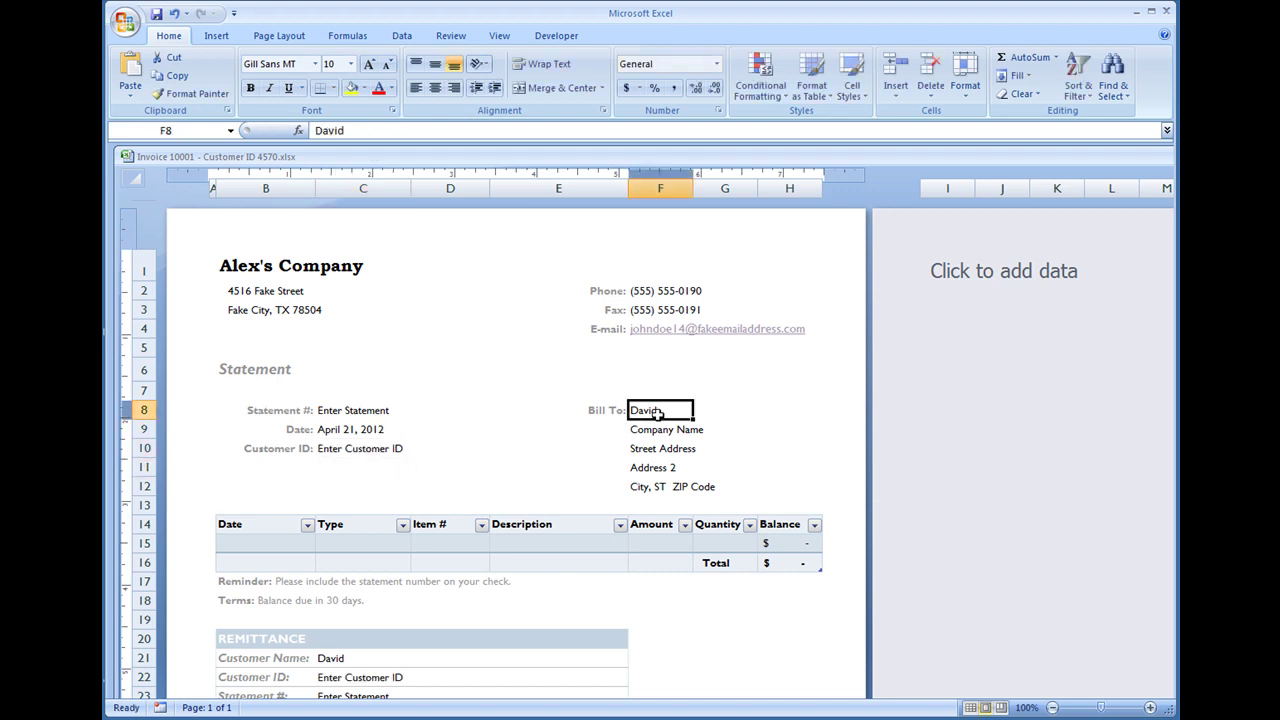
type("Customer's ")
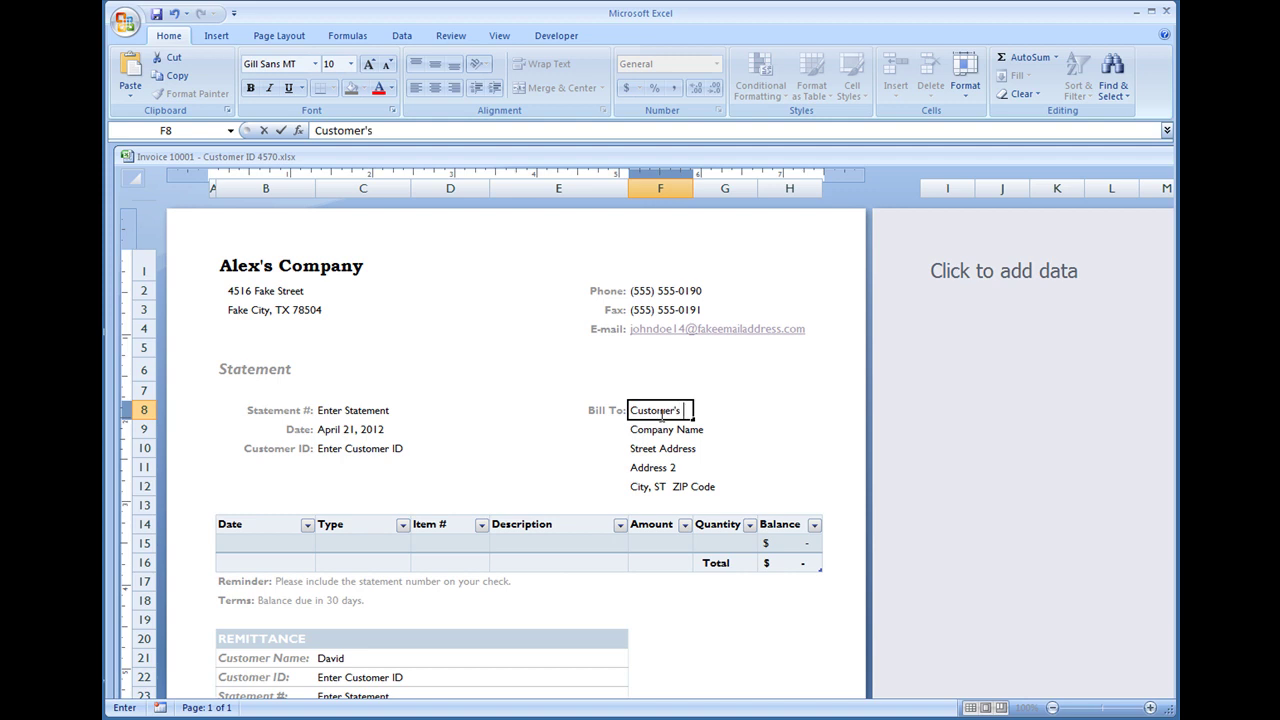
type("Name")
key("Return")
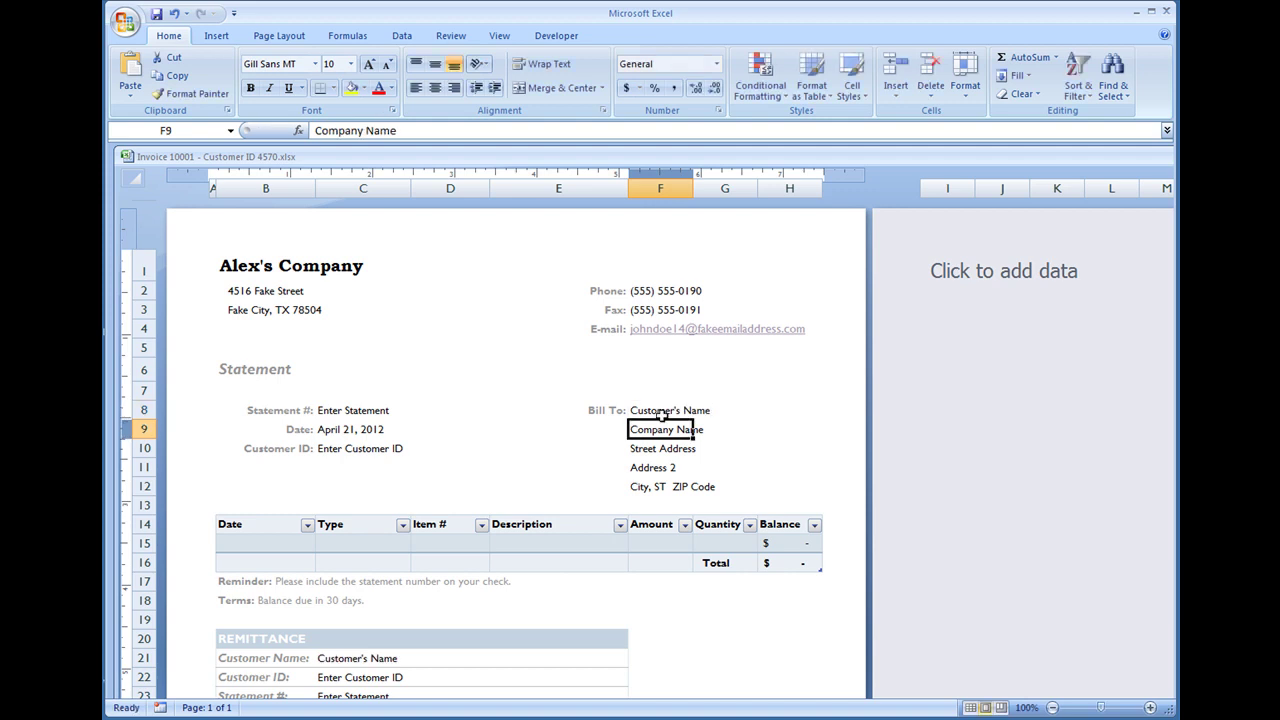
scroll(609, 375, "down", 3)
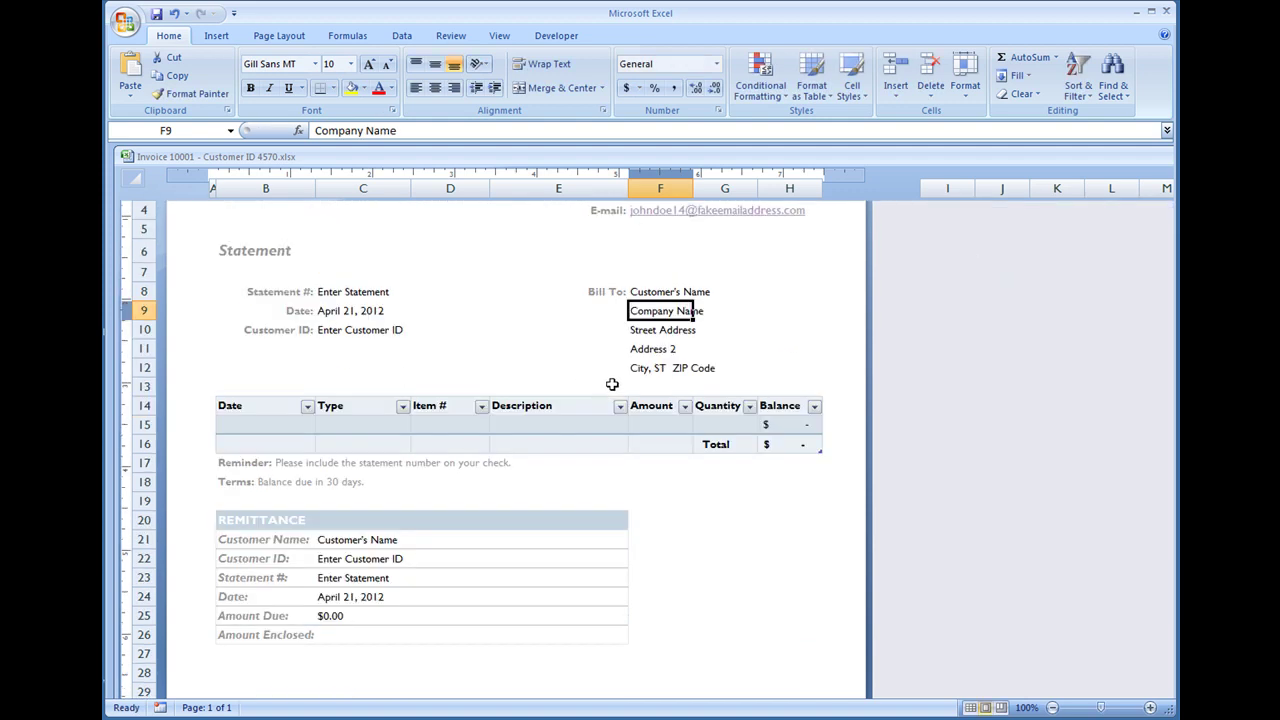
scroll(613, 385, "up", 3)
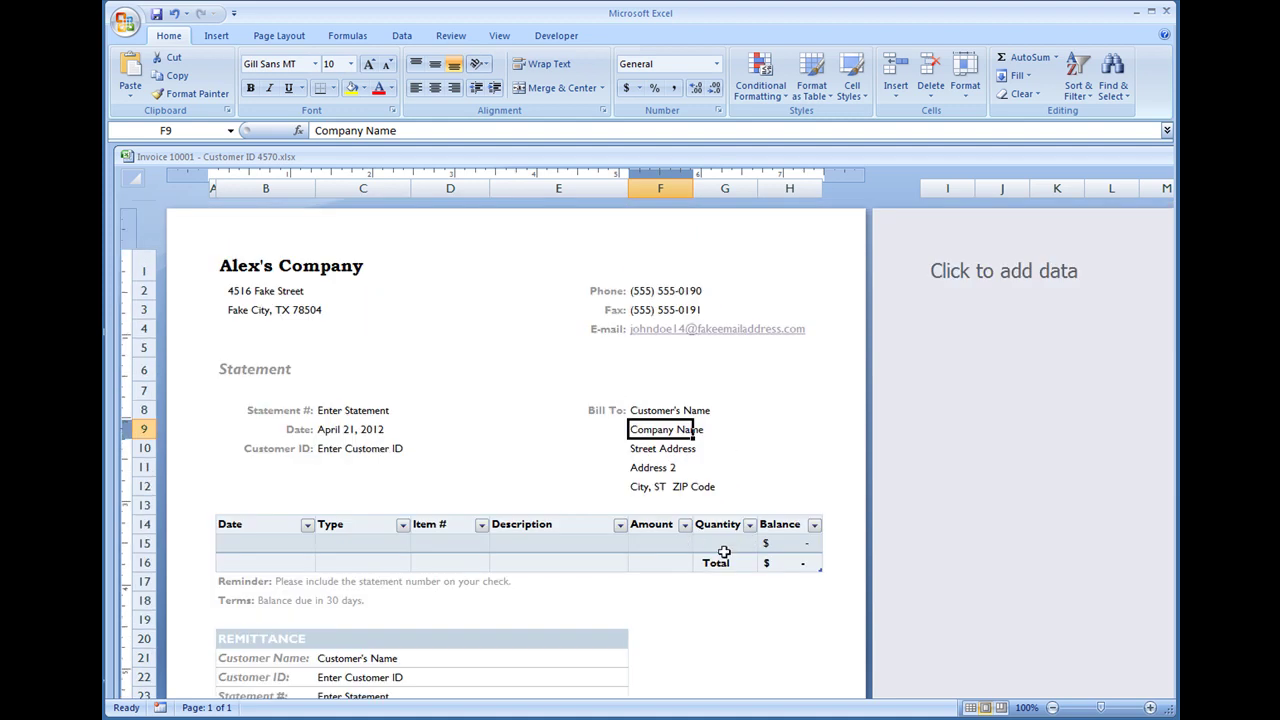
Save the cleared statement as a new Excel workbook named Billing Statement - Modified Table in the Billing Statement folder.
left_click_drag(785, 561, 278, 543)
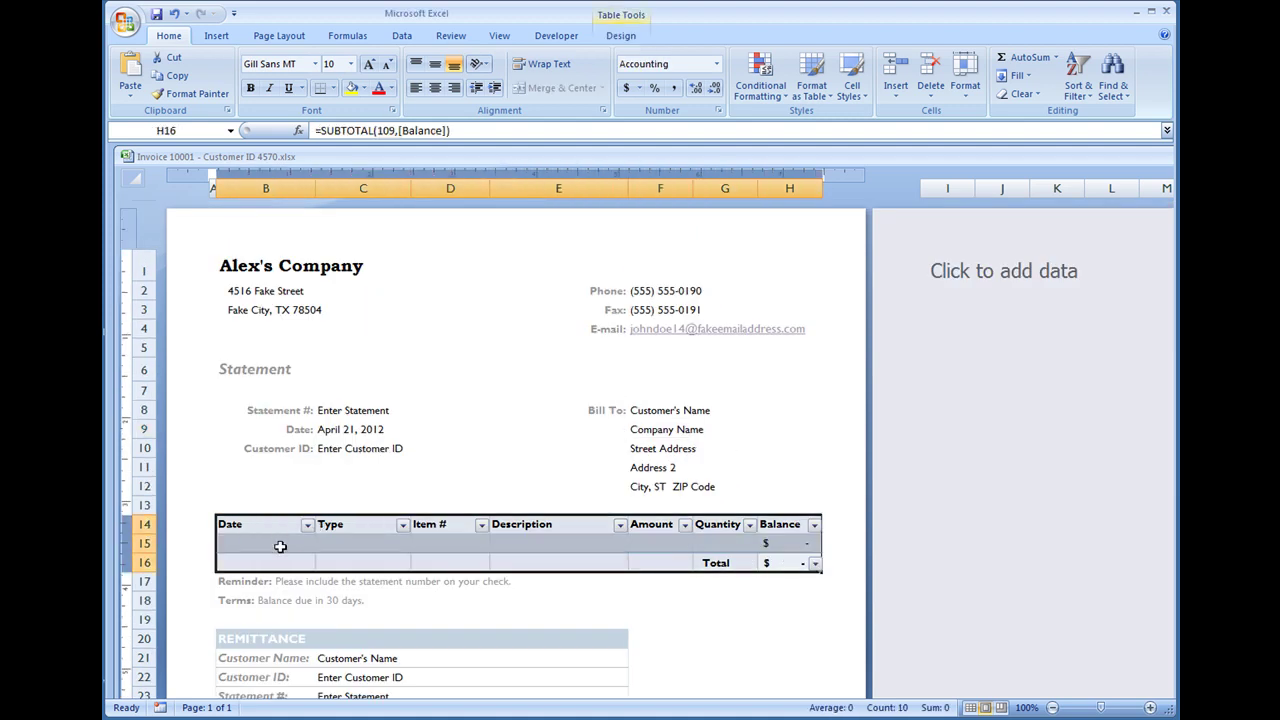
left_click(265, 543)
left_click(127, 26)
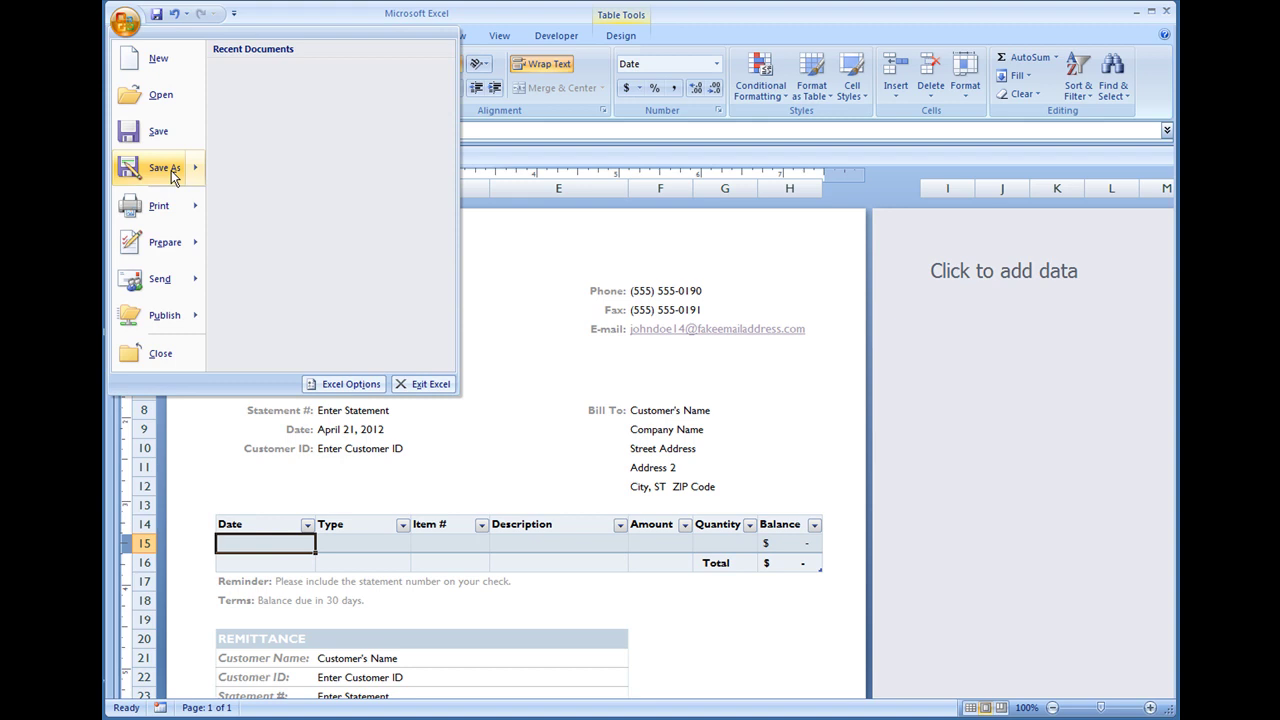
left_click(172, 176)
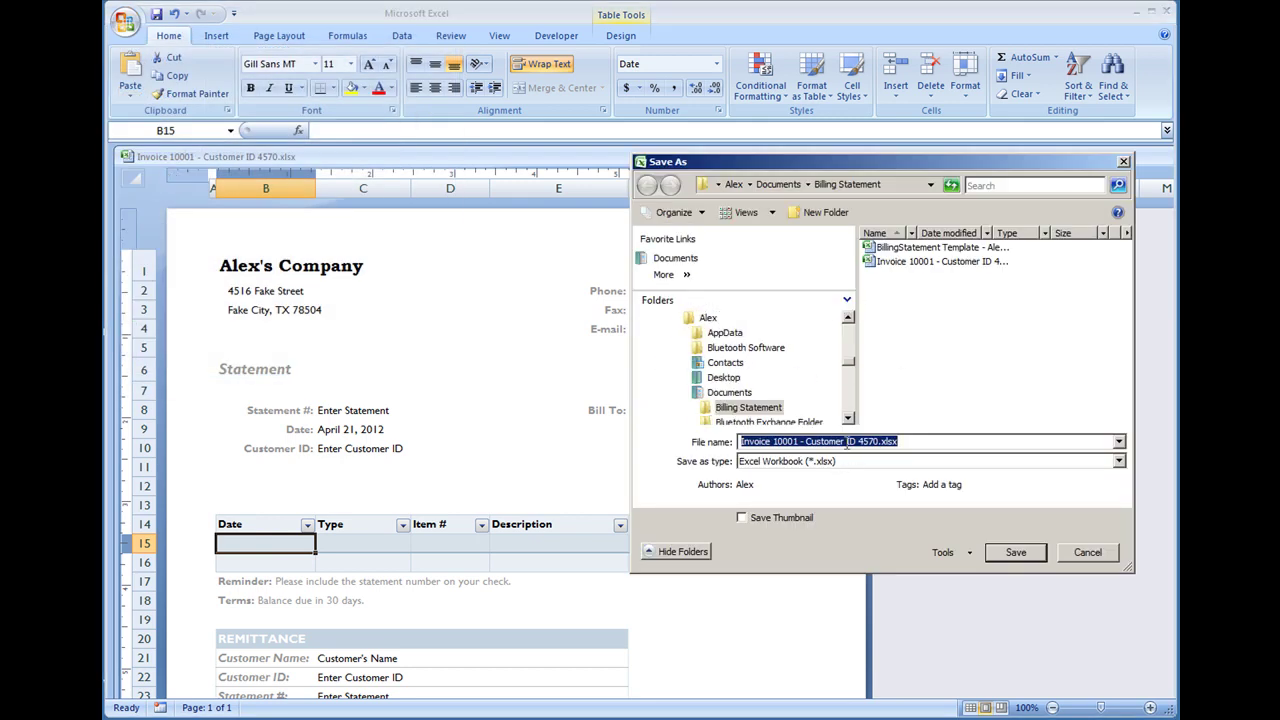
left_click_drag(875, 444, 653, 445)
type("Billing Statem")
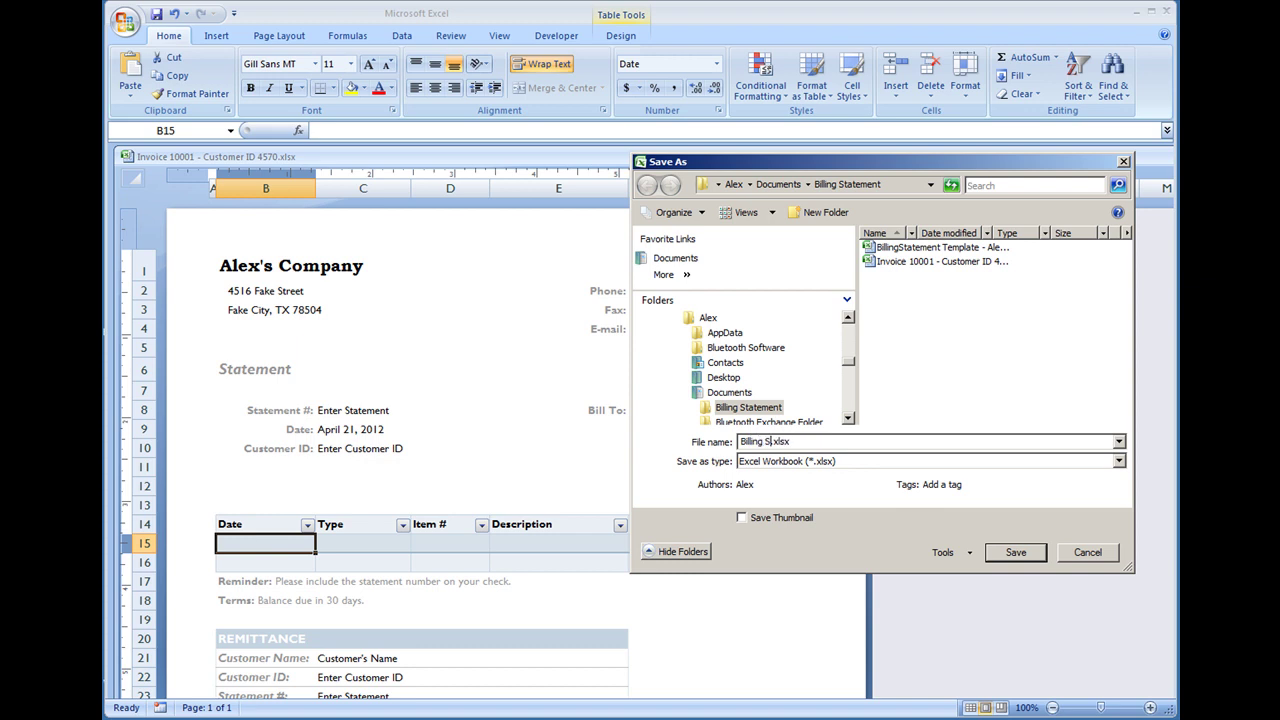
type("ent - Modifed")
key("BackSpace")
key("BackSpace")
type("ied Table")
key("Return")
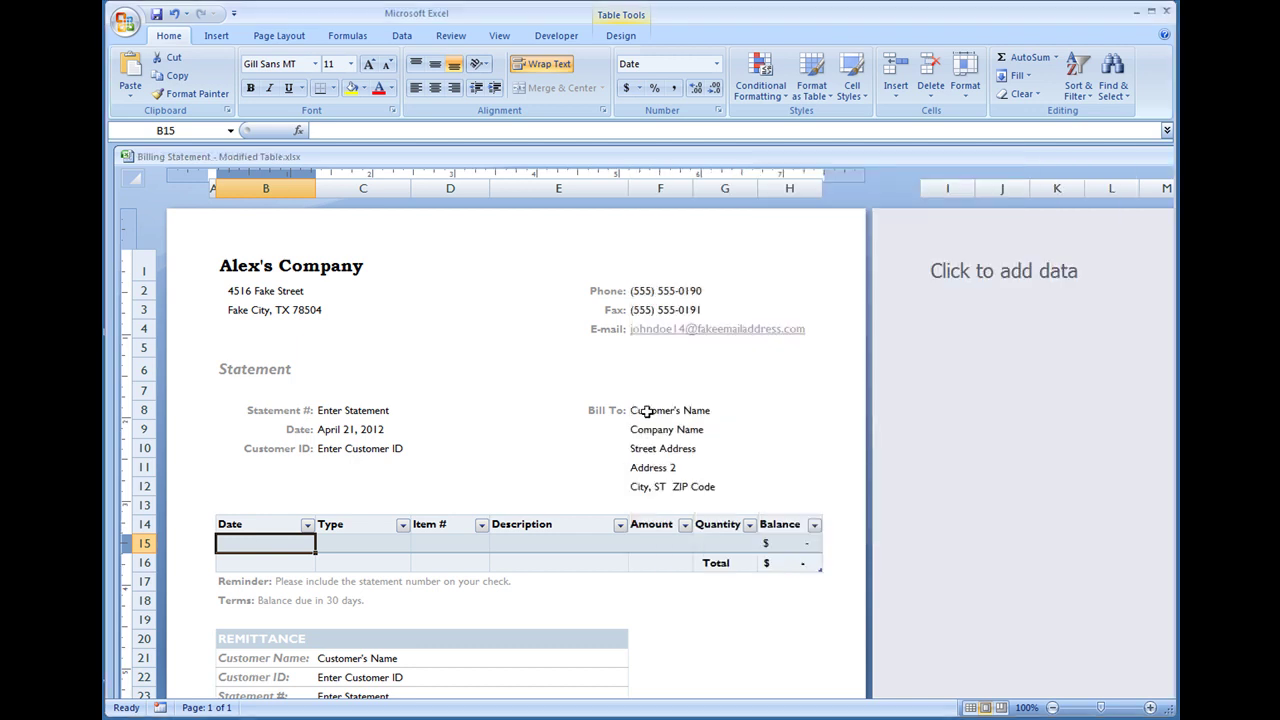